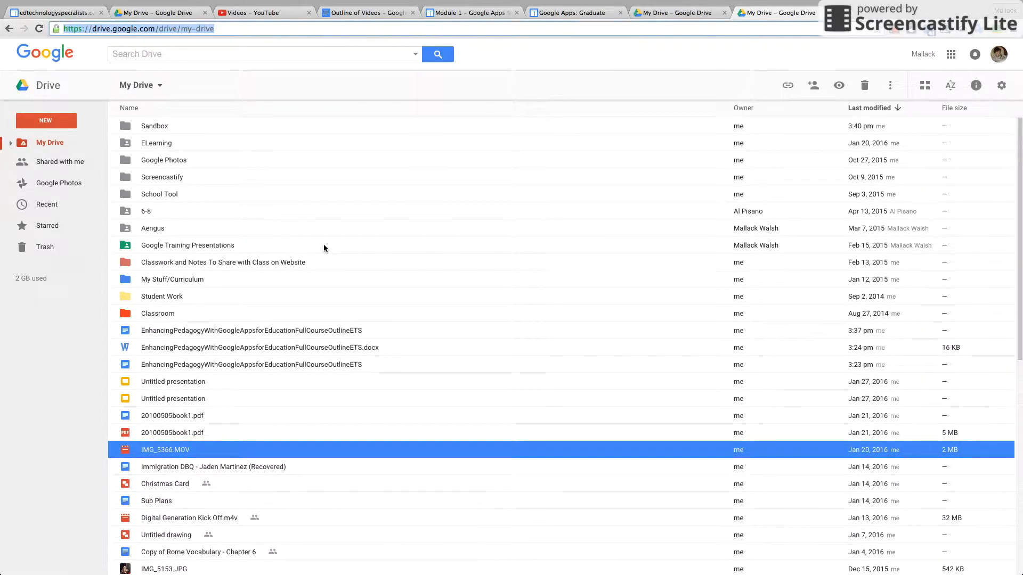
Open the American History 7-8 folder inside My Stuff/Curriculum and look through its chapter folders
double_click(173, 280)
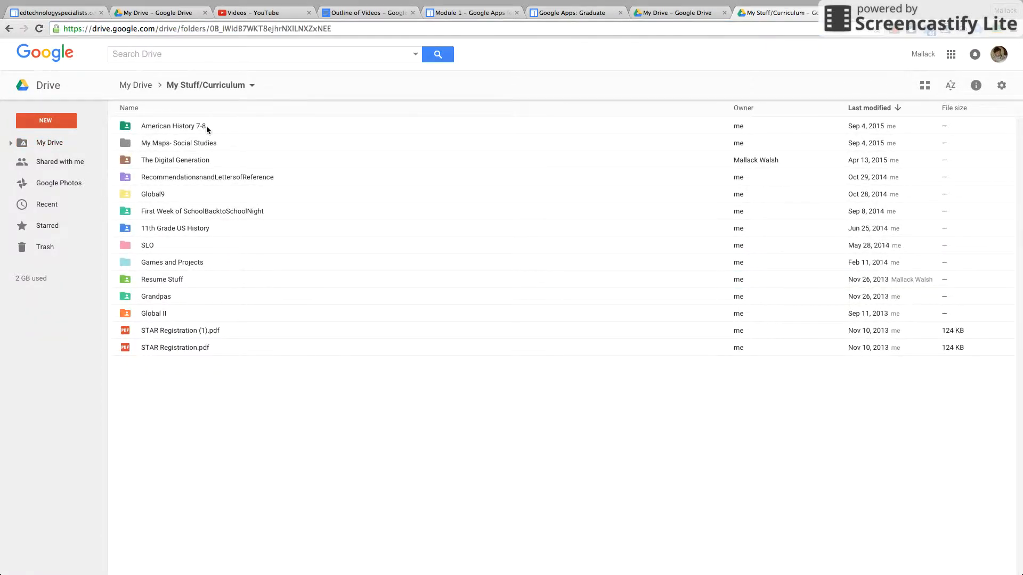
left_click(147, 243)
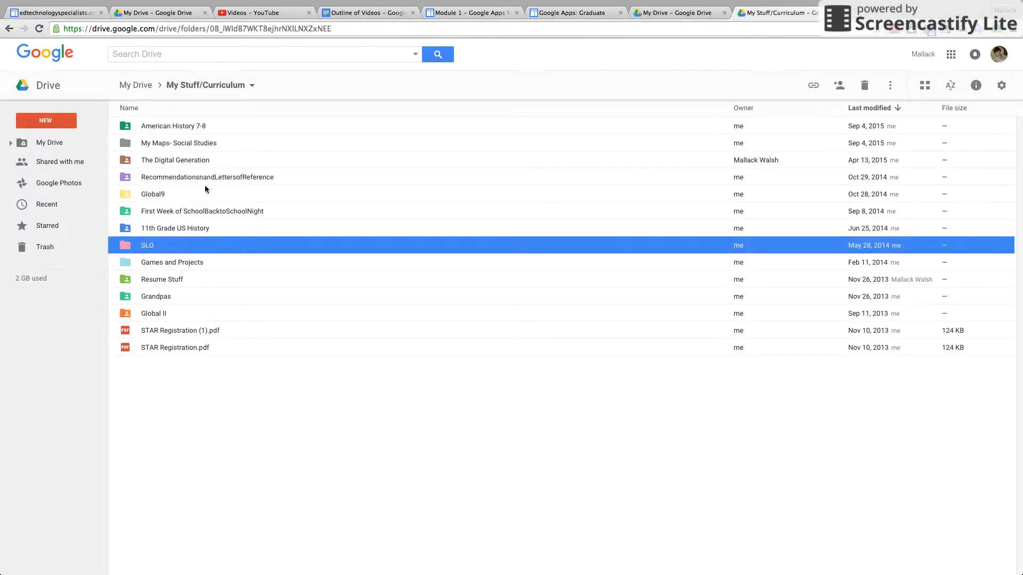
left_click(180, 128)
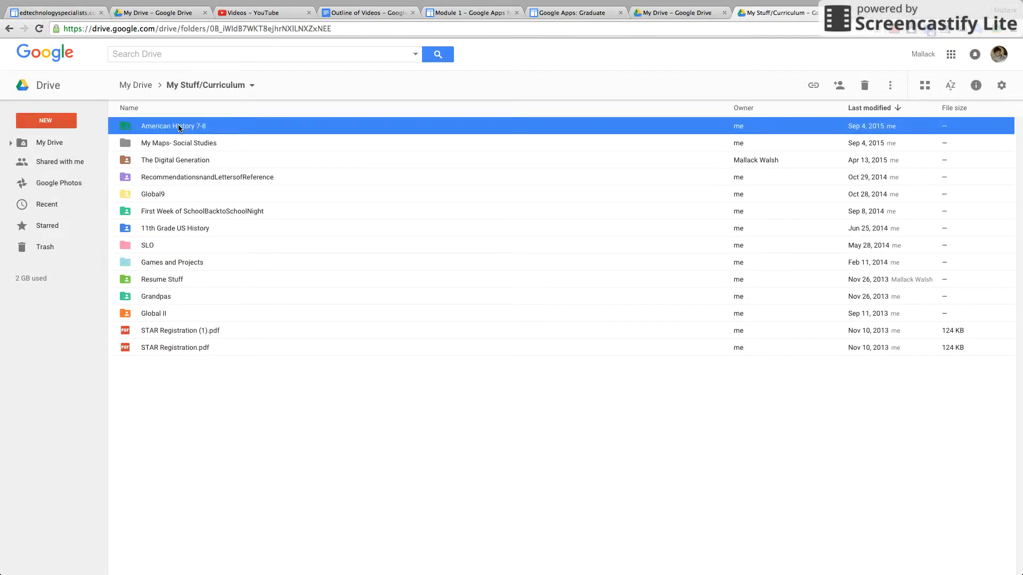
double_click(194, 130)
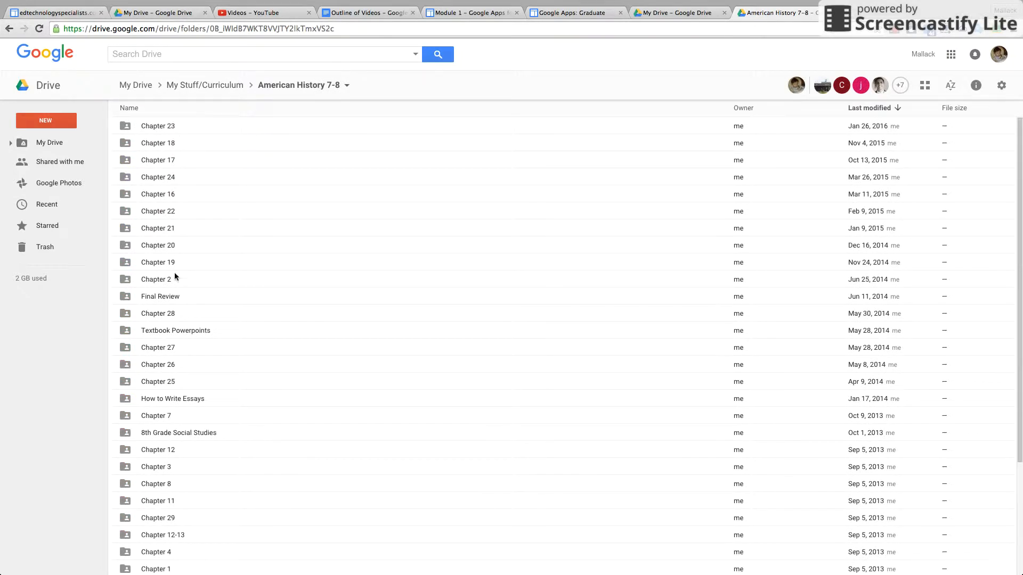
scroll(194, 182, "down", 3)
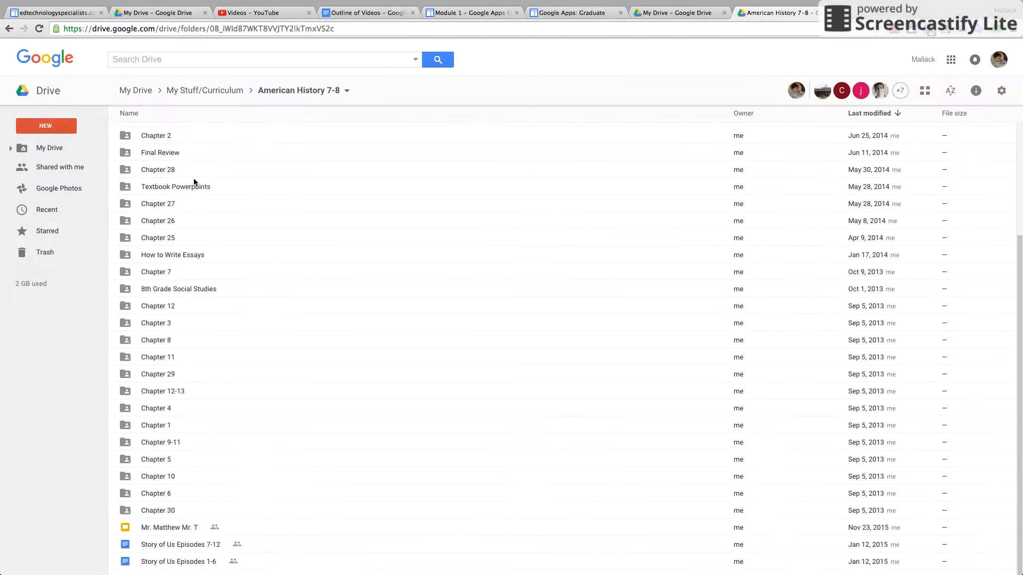
scroll(194, 182, "up", 3)
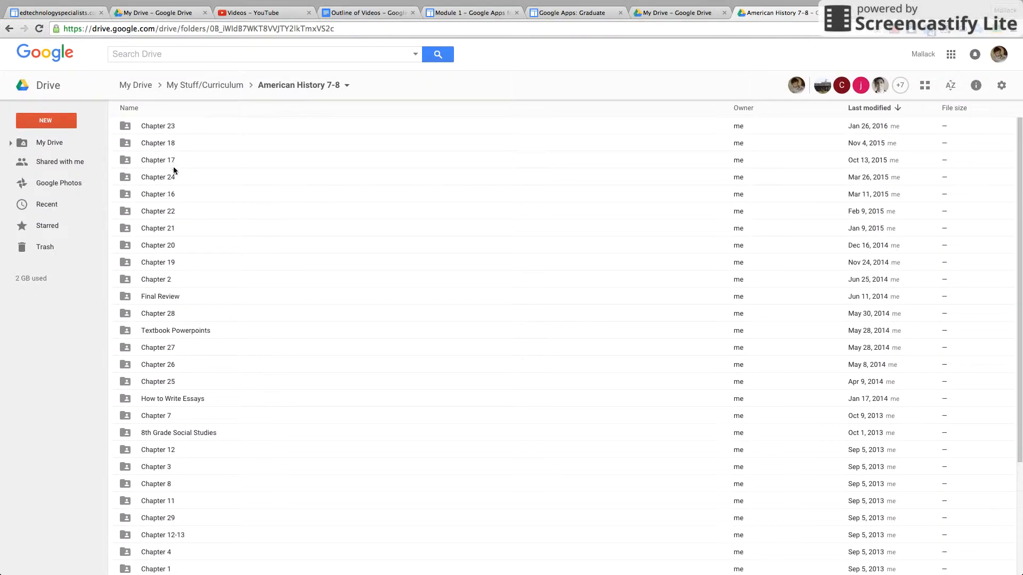
Open the Chapter 24 folder and look through the files it holds
double_click(161, 178)
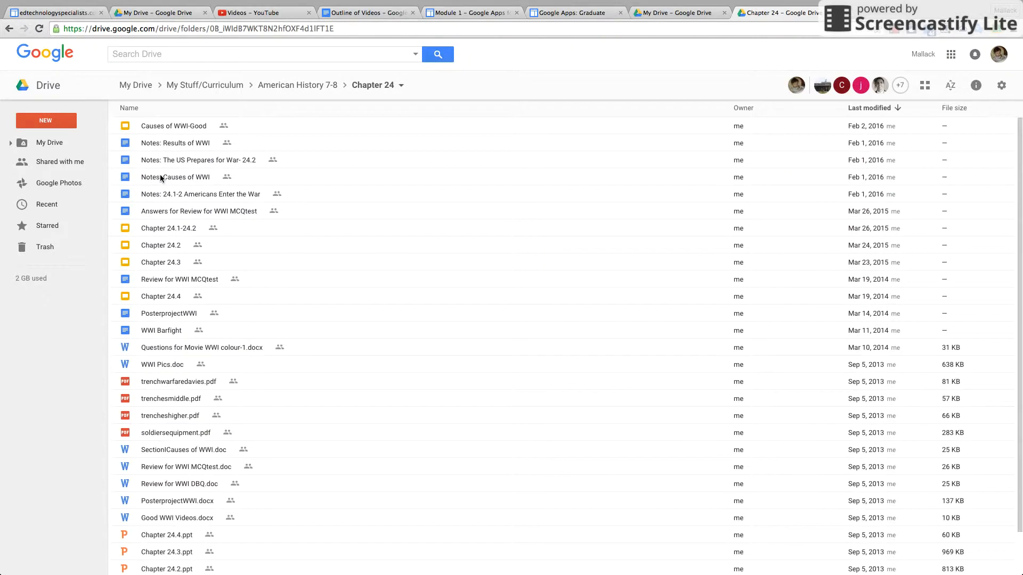
scroll(206, 438, "down", 2)
scroll(206, 438, "up", 2)
scroll(206, 438, "down", 2)
scroll(205, 438, "up", 2)
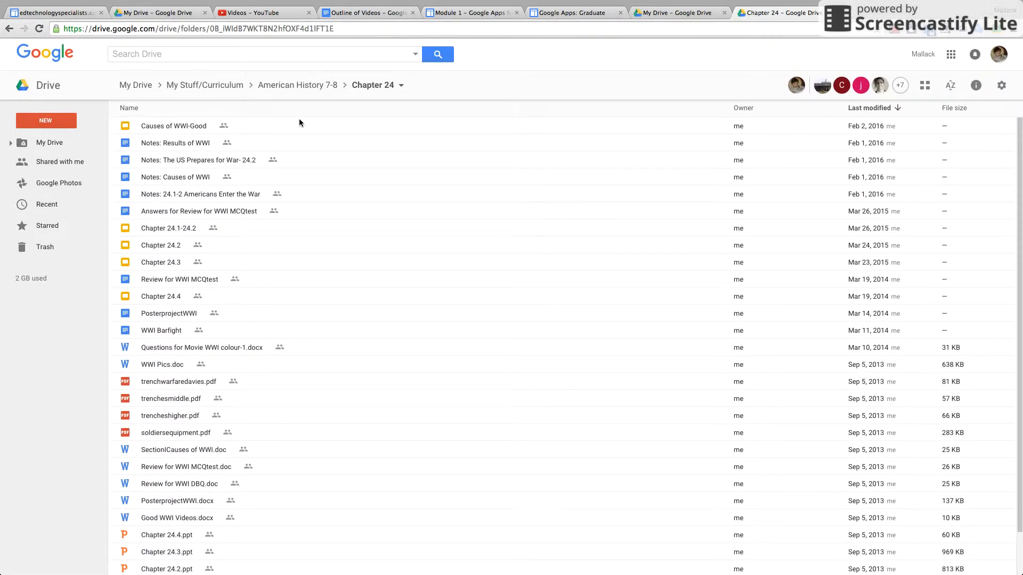
Go back to American History 7-8, view the contents of the Chapter 20 folder, and return to the chapter list
left_click(305, 88)
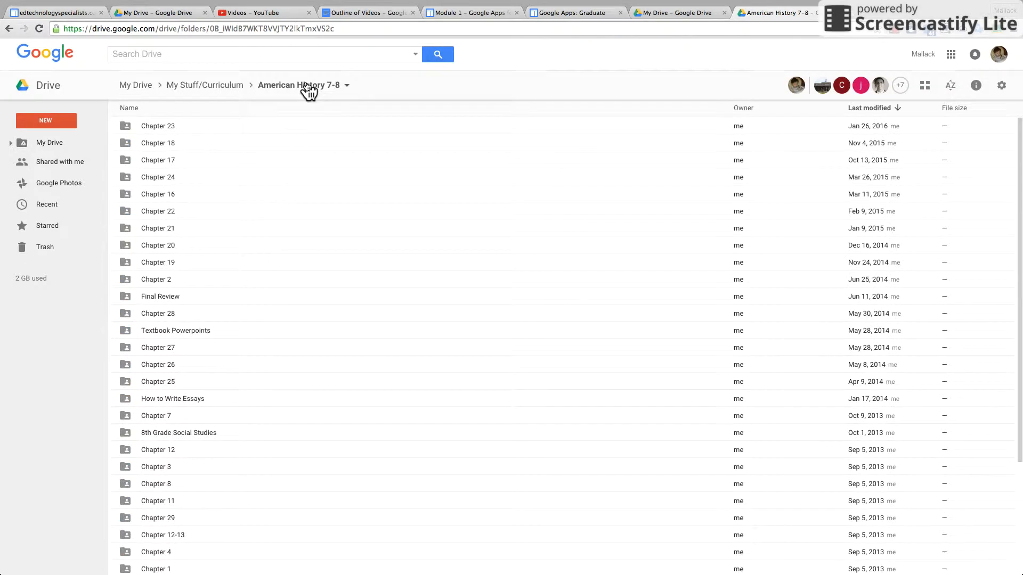
double_click(159, 246)
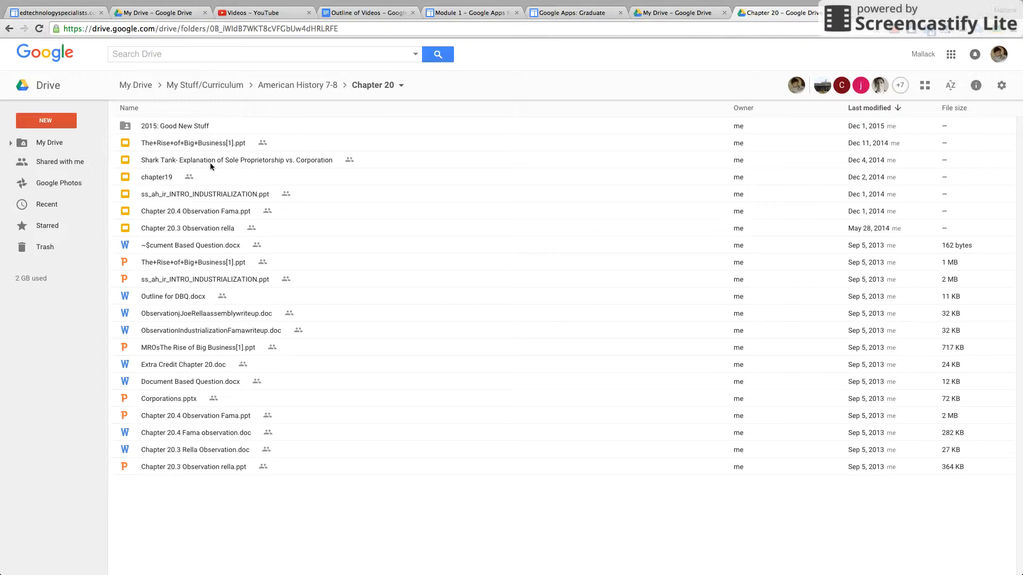
left_click(284, 93)
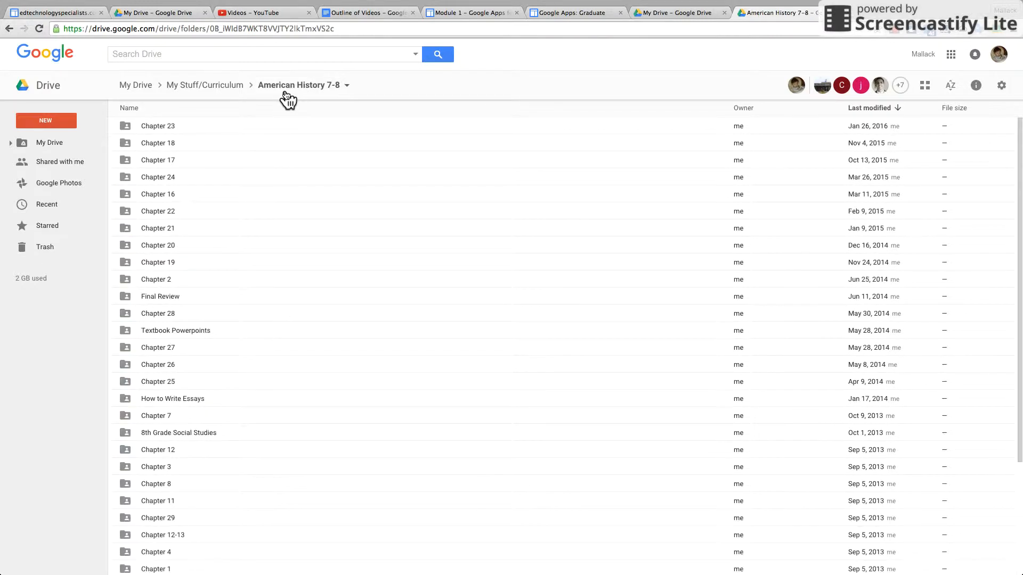
View the options for creating new items in American History 7-8 and again at the My Drive top level
left_click(54, 122)
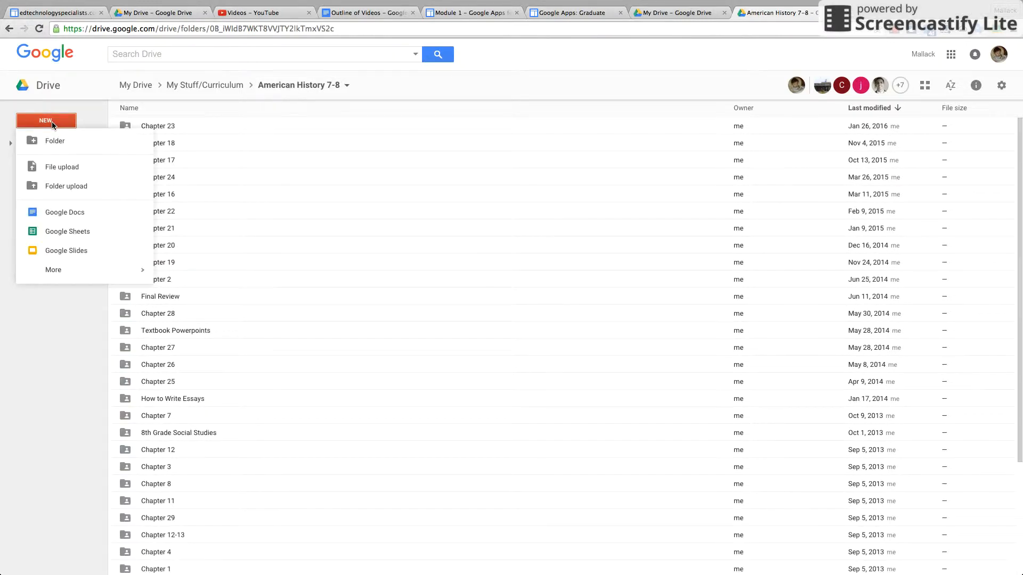
left_click(304, 198)
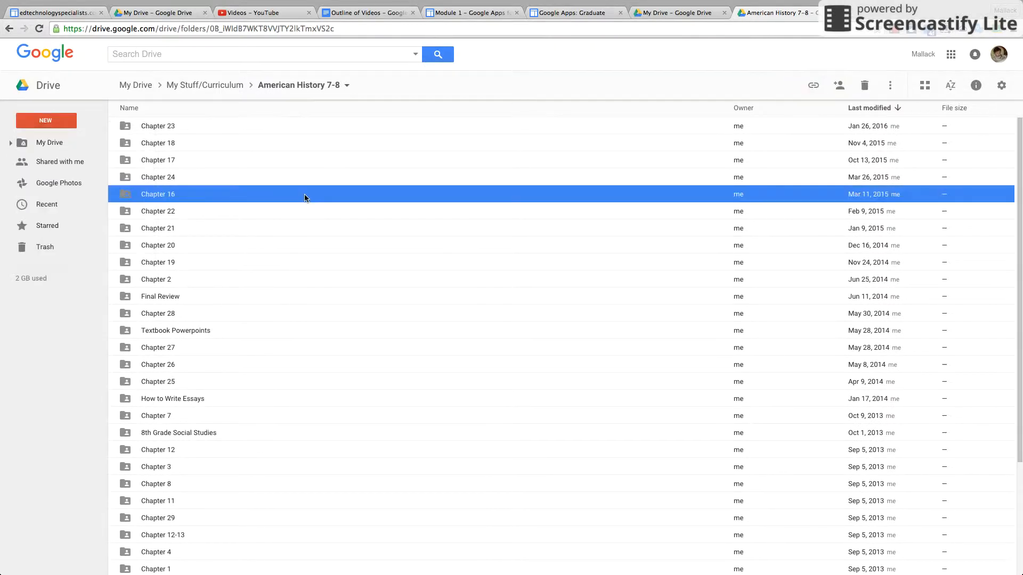
left_click(223, 87)
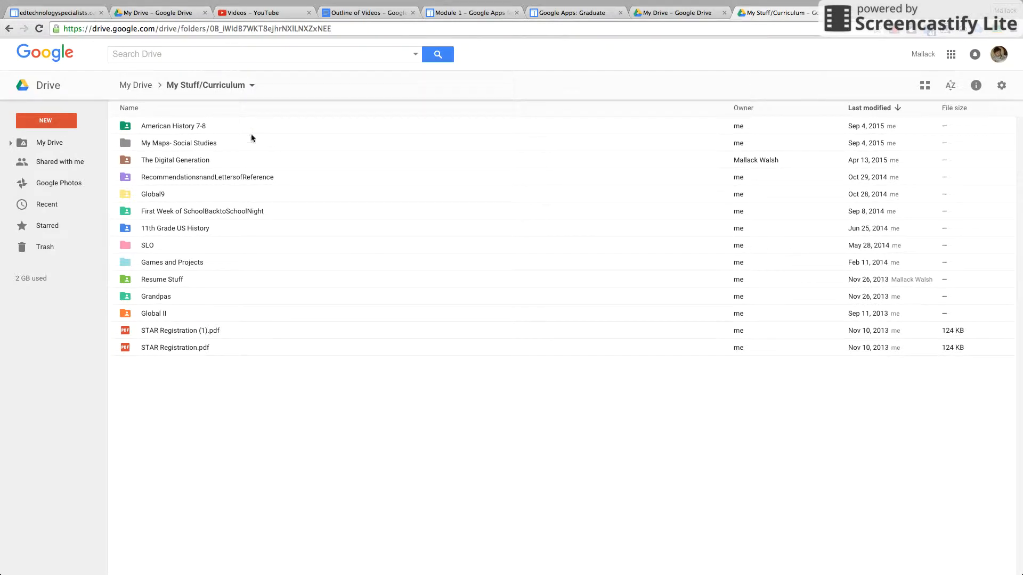
left_click(138, 87)
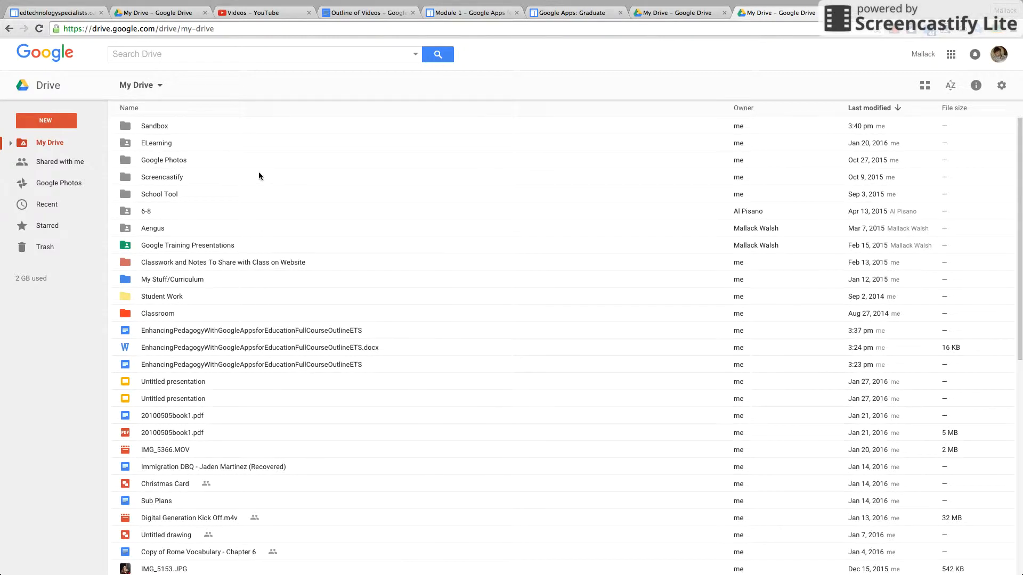
left_click(61, 120)
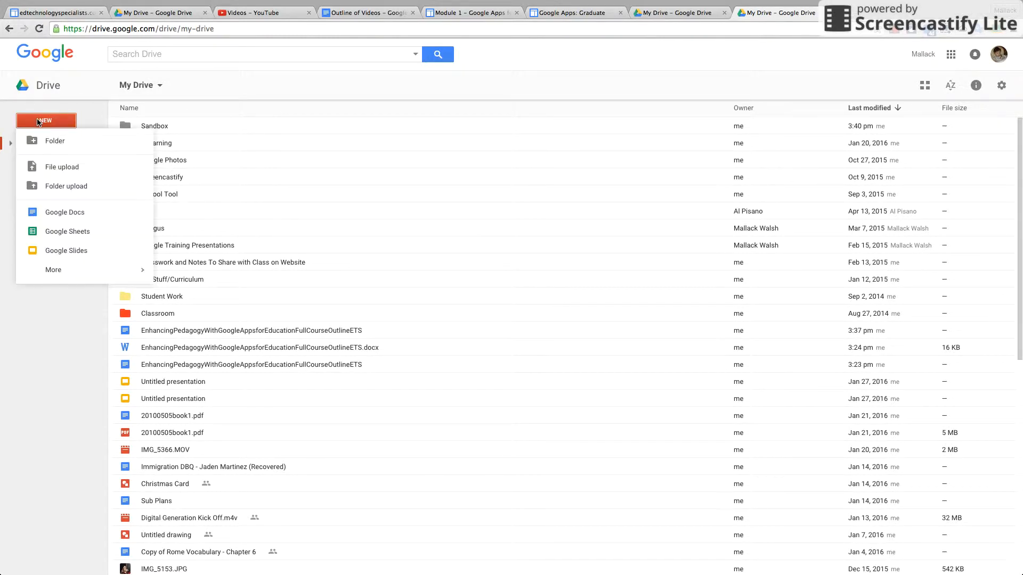
left_click(251, 200)
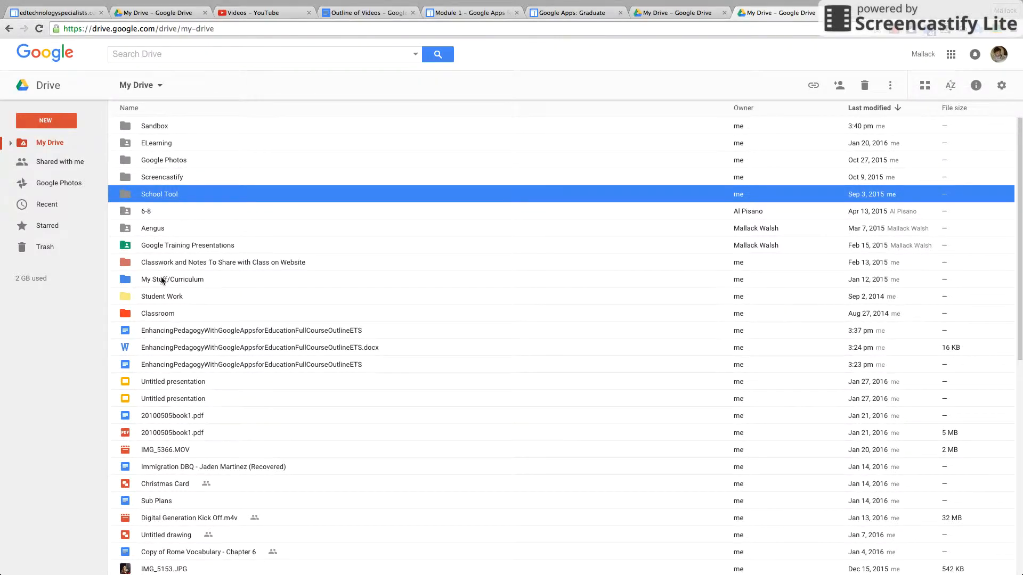
Create a folder named New Sandbox inside the Sandbox folder
double_click(155, 126)
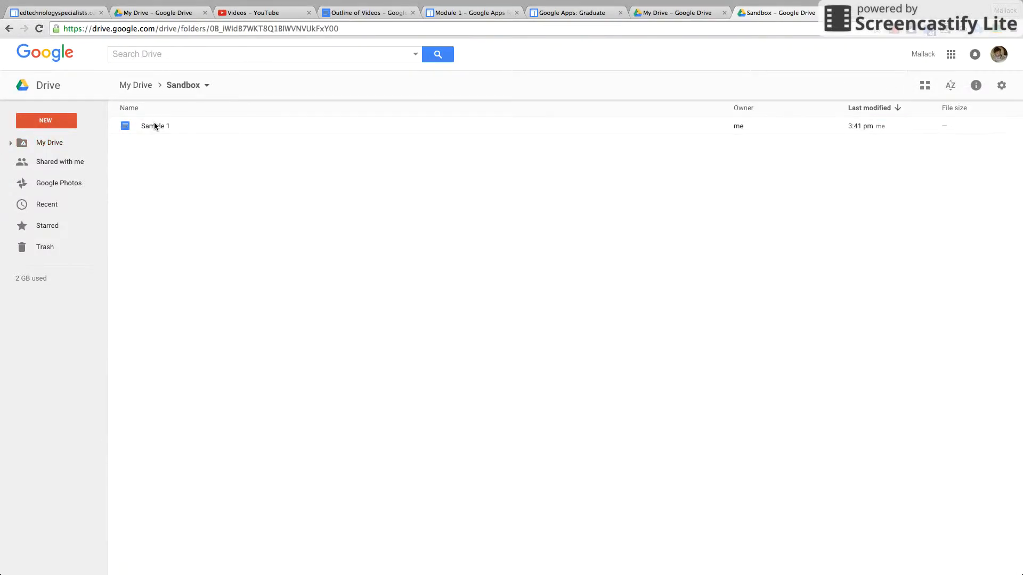
left_click(58, 122)
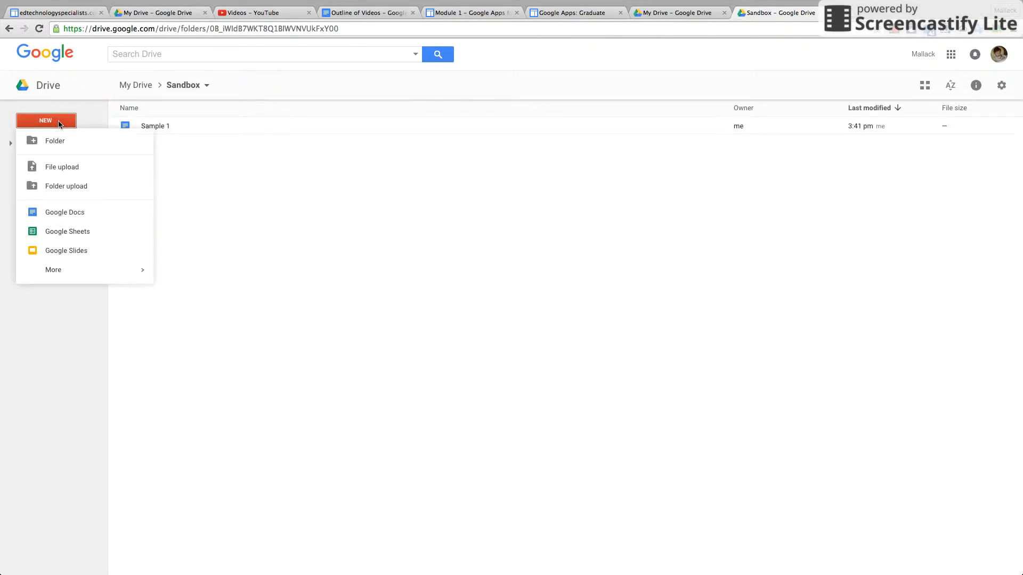
left_click(58, 142)
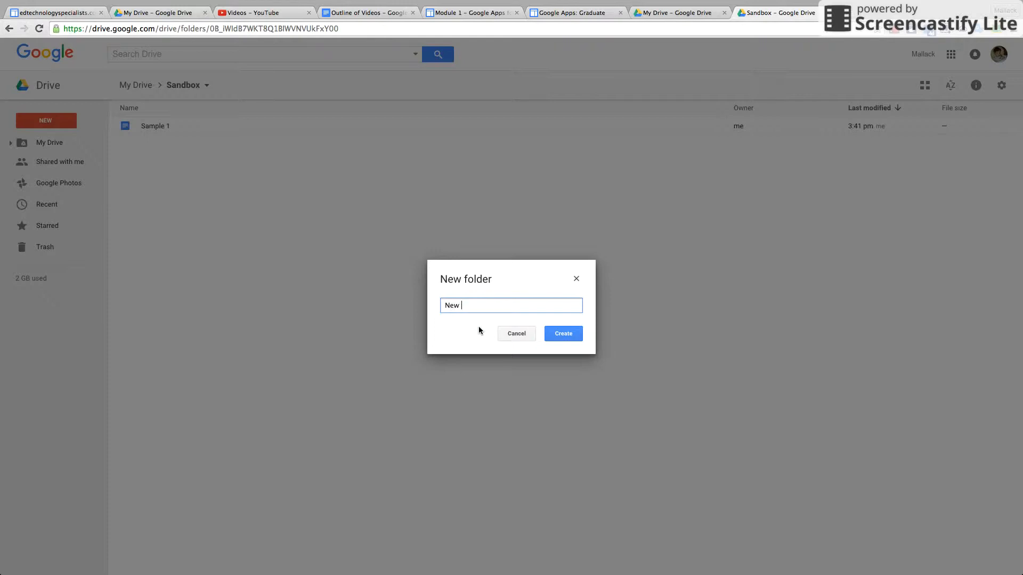
type("New Sandbox")
key("Return")
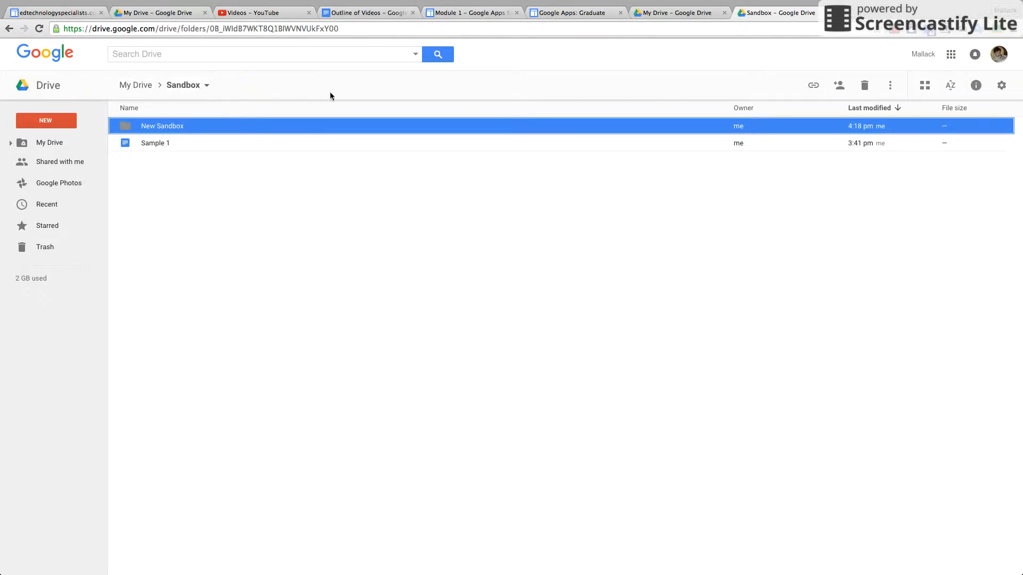
Return to My Drive through the folder path, view its list of folder actions, and revisit the Sandbox folder
left_click(136, 86)
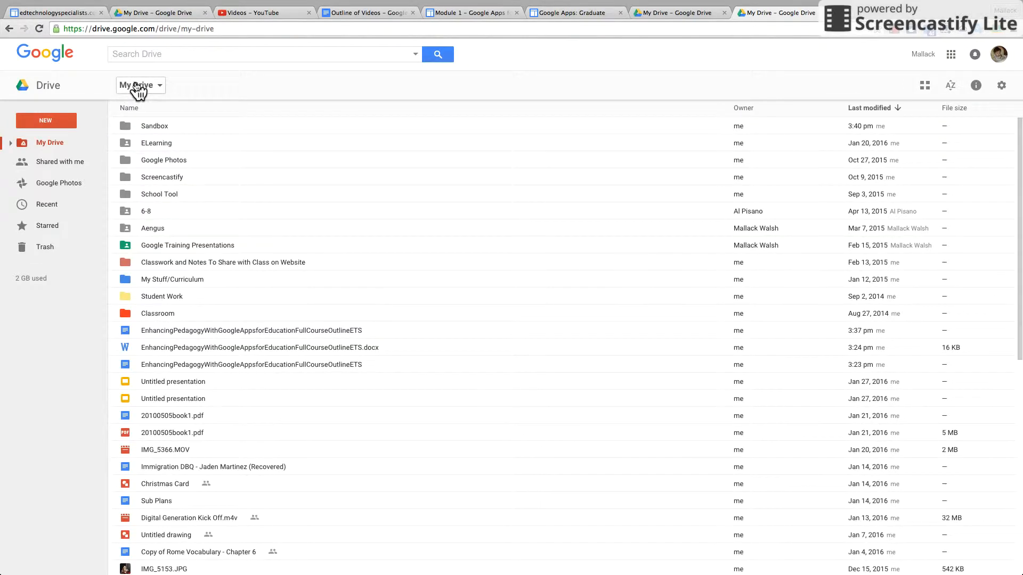
left_click(160, 87)
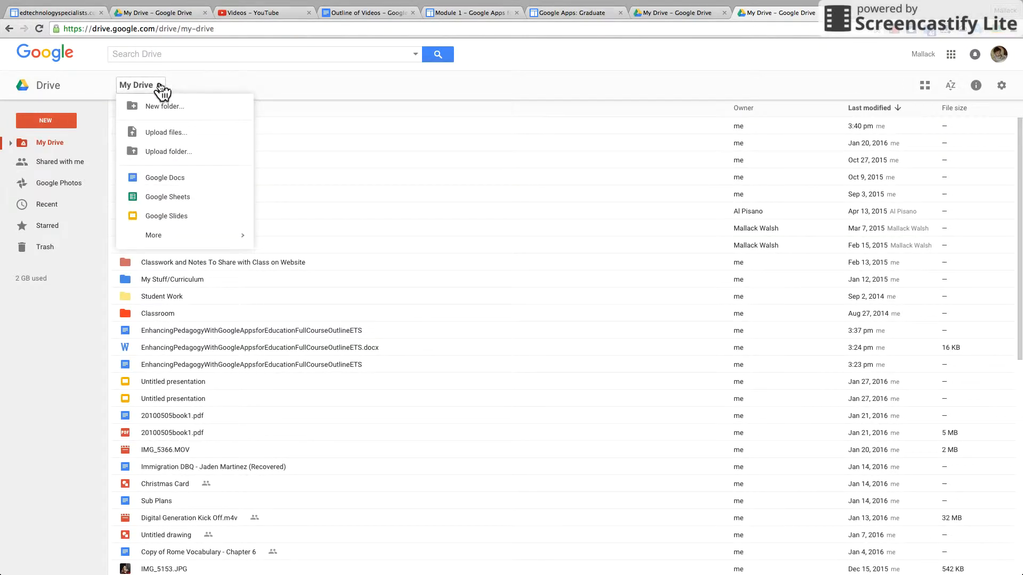
left_click(214, 78)
double_click(155, 126)
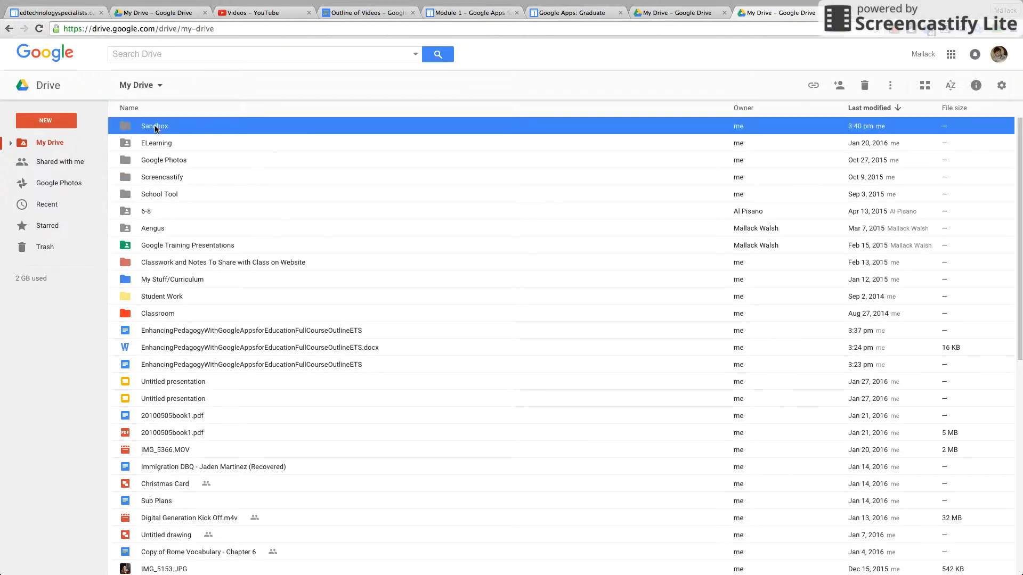
left_click(145, 87)
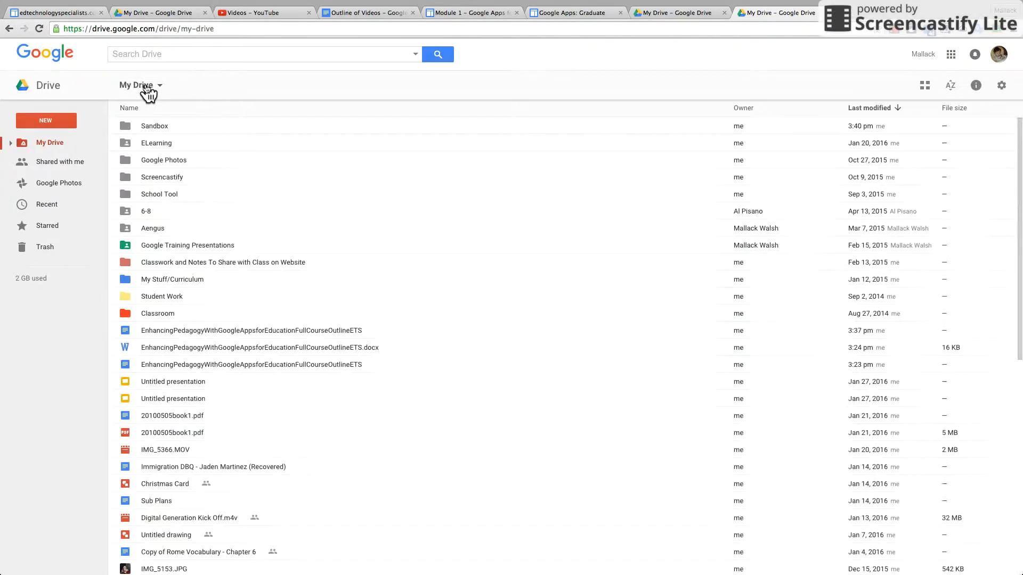
Go through My Stuff/Curriculum and American History 7-8 to view the Chapter 23 folder, and return to My Drive
double_click(167, 280)
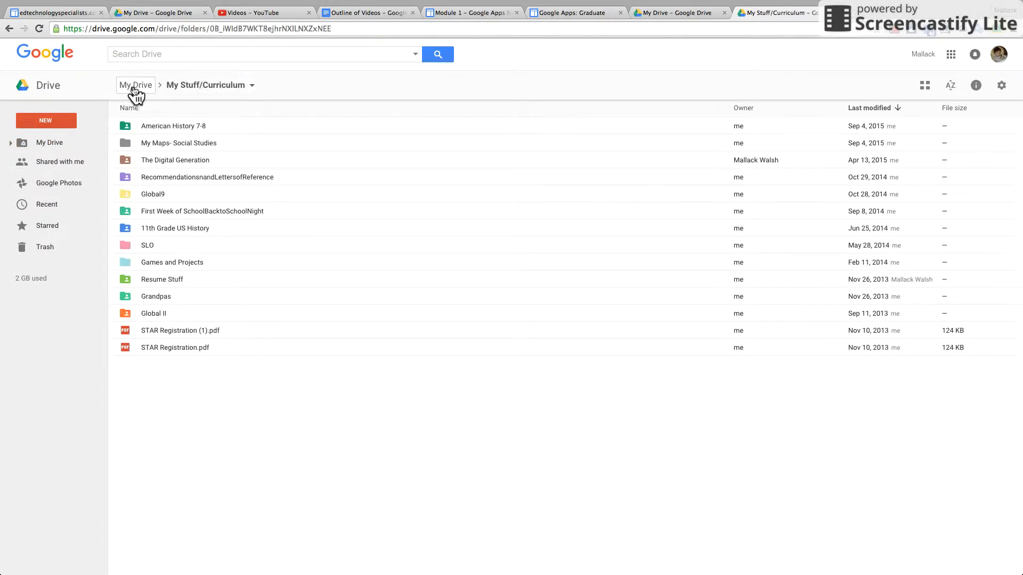
double_click(164, 124)
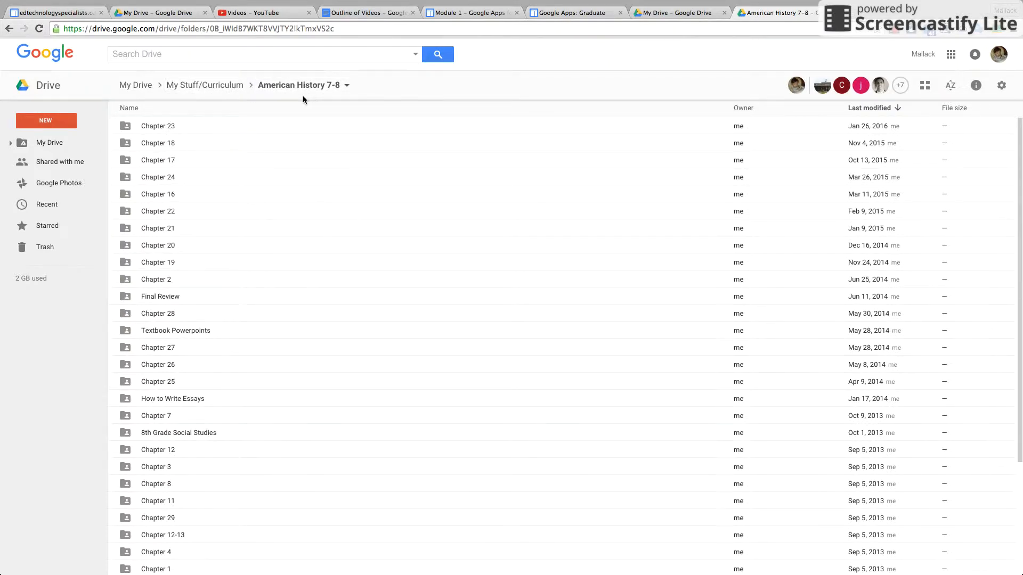
double_click(162, 127)
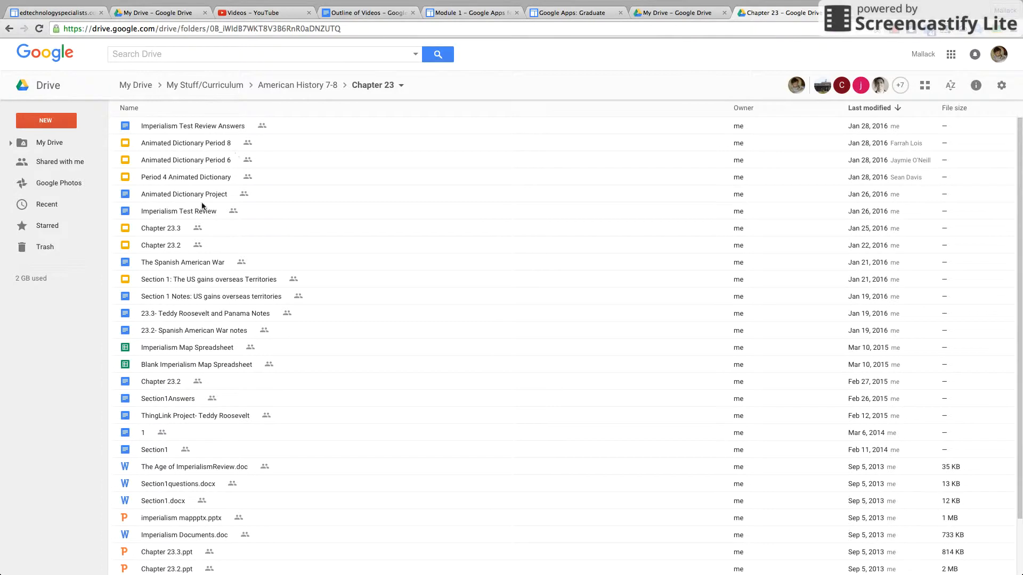
left_click(136, 87)
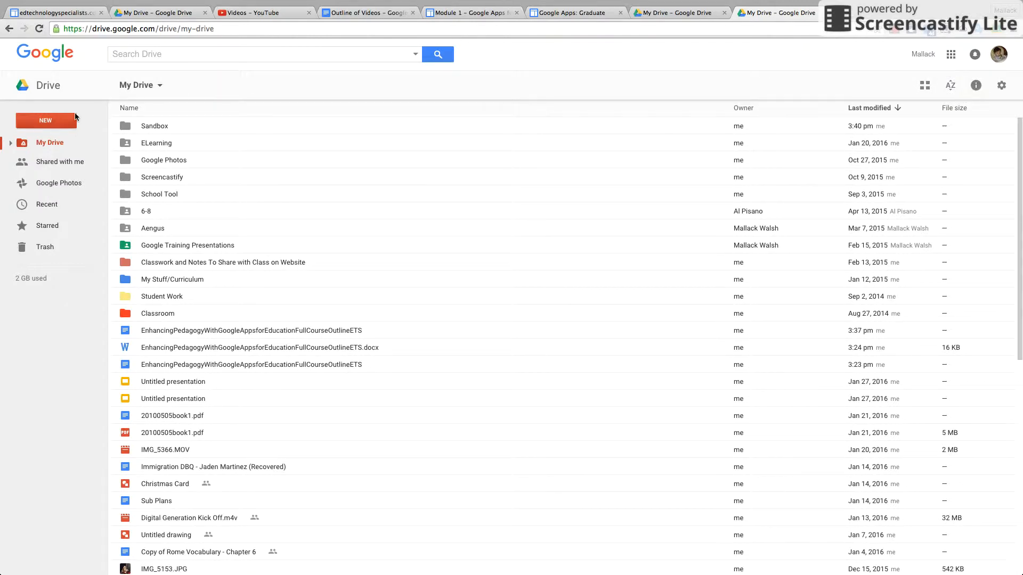
Expand the My Drive folder tree and examine the subfolders of My Stuff/Curriculum, 11th Grade US History and American History 7-8, collapsing them again
left_click(10, 143)
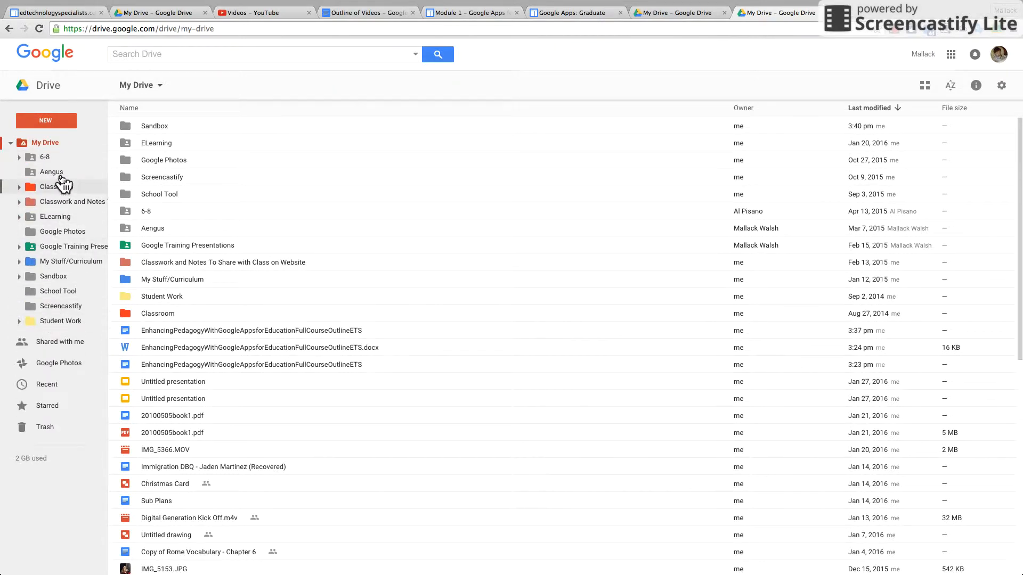
left_click(20, 262)
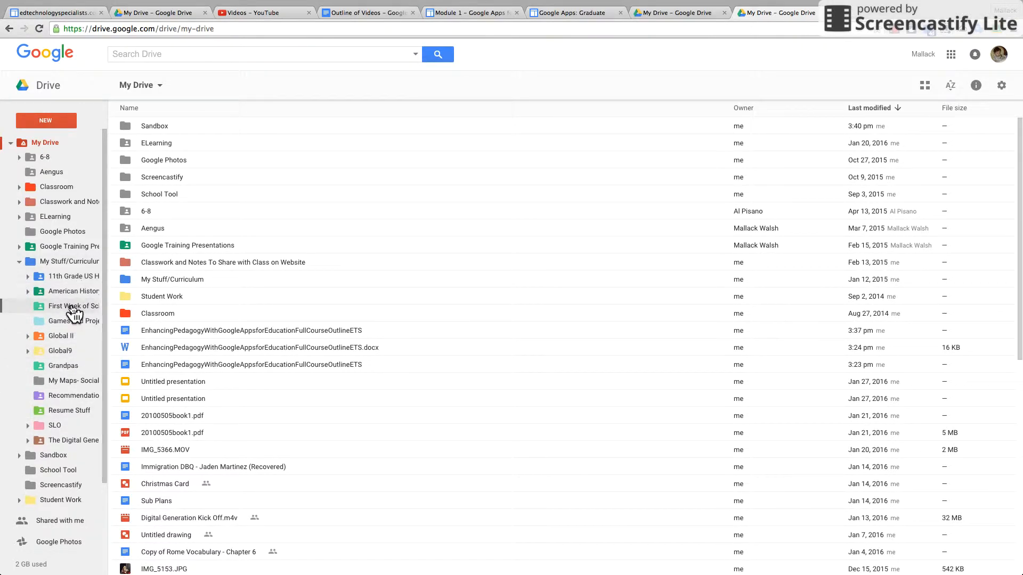
left_click(29, 276)
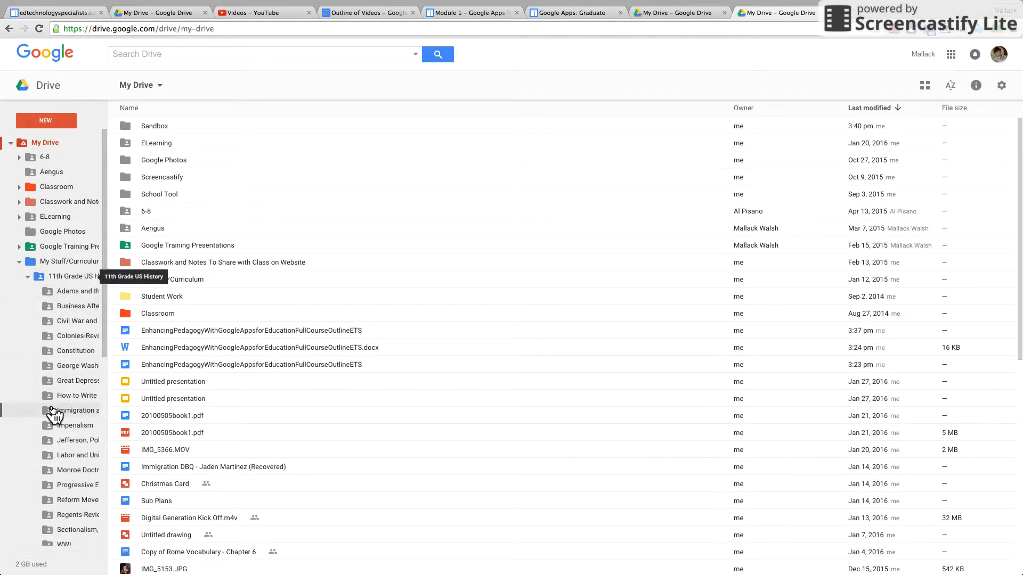
left_click(28, 277)
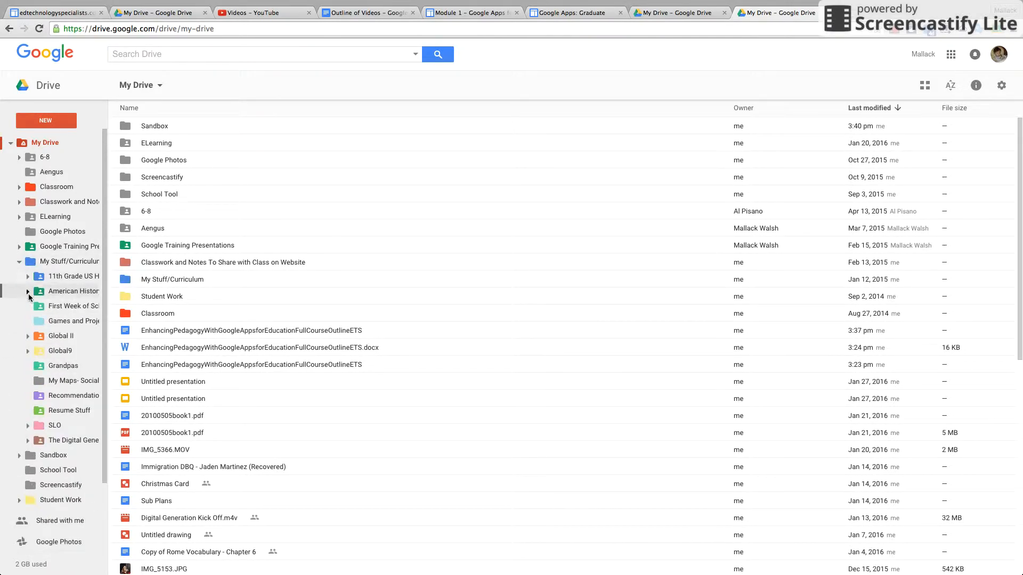
left_click(28, 291)
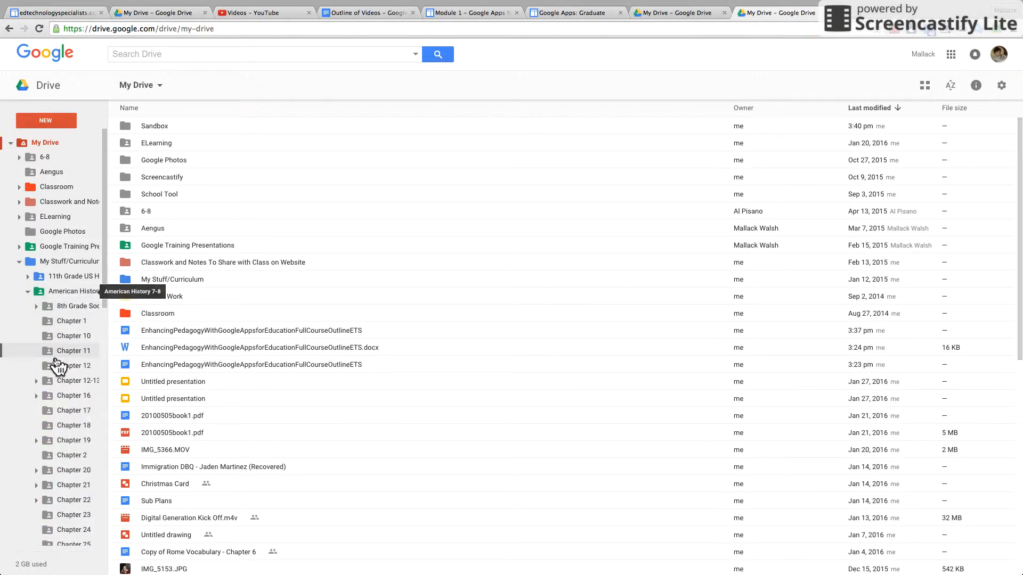
left_click(28, 292)
left_click(20, 262)
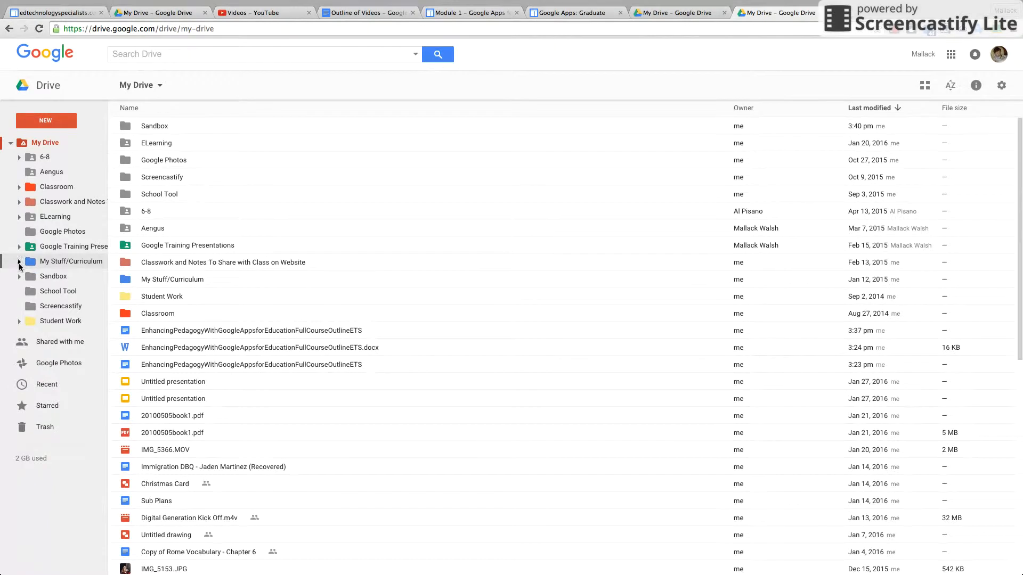
Collapse the My Drive folder tree and examine the PDFs and documents listed in Shared with me
left_click(10, 143)
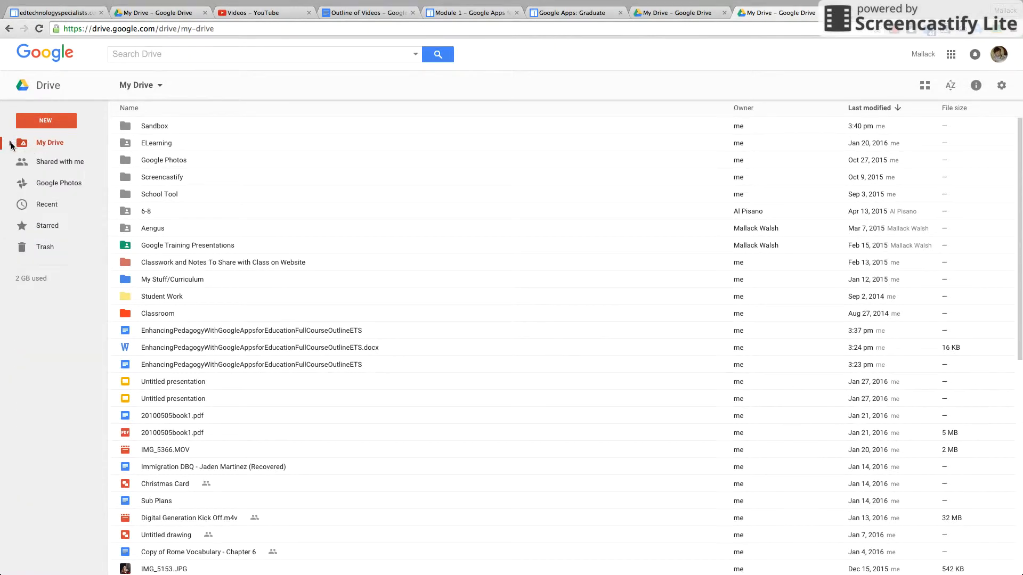
left_click(55, 166)
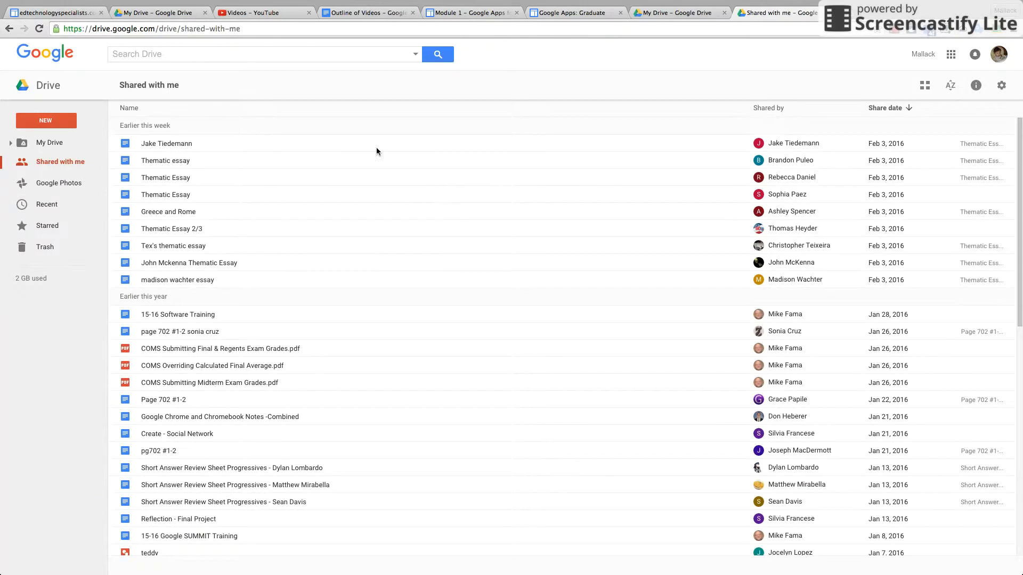
left_click(251, 366)
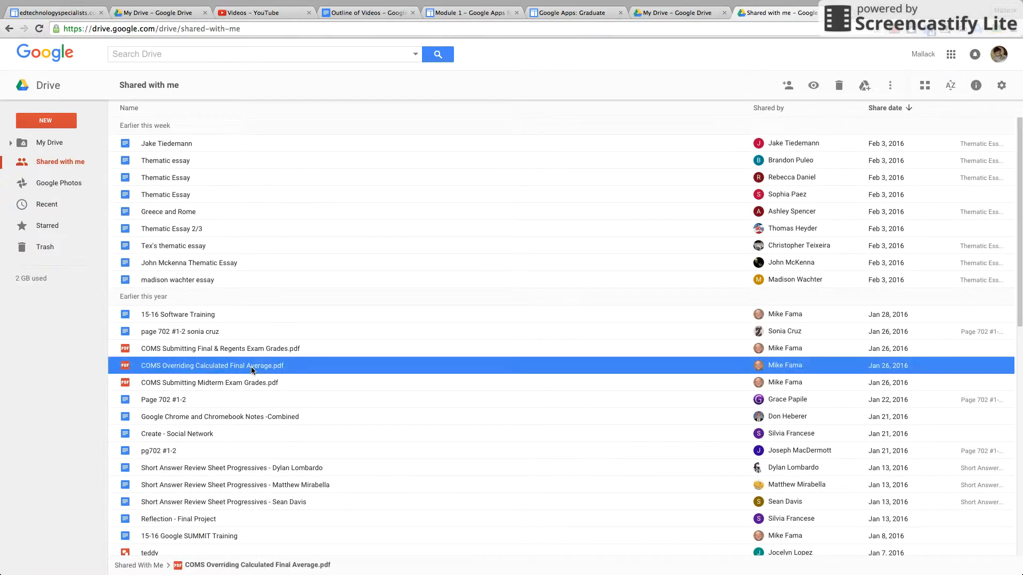
left_click(193, 419)
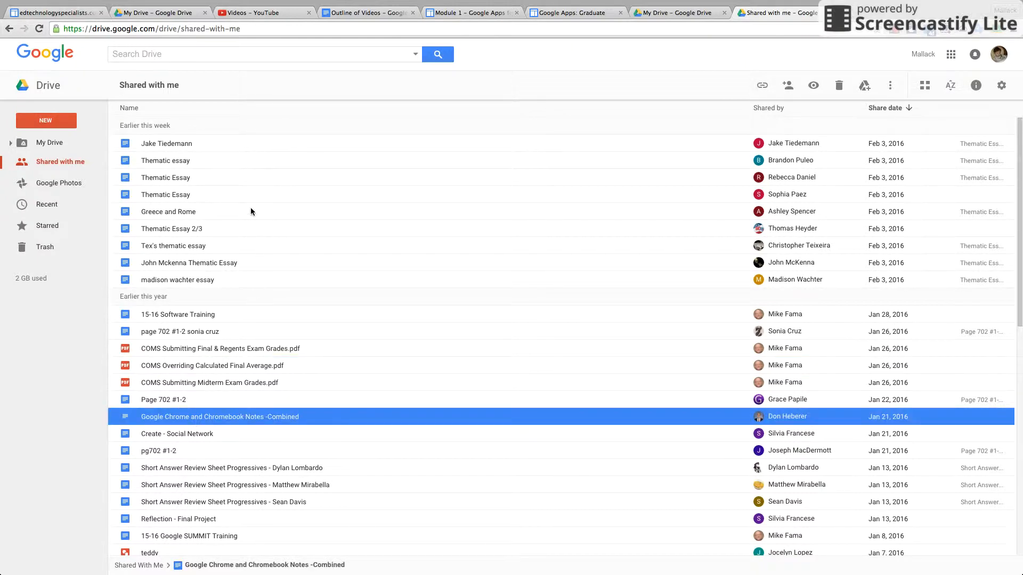
left_click(176, 164)
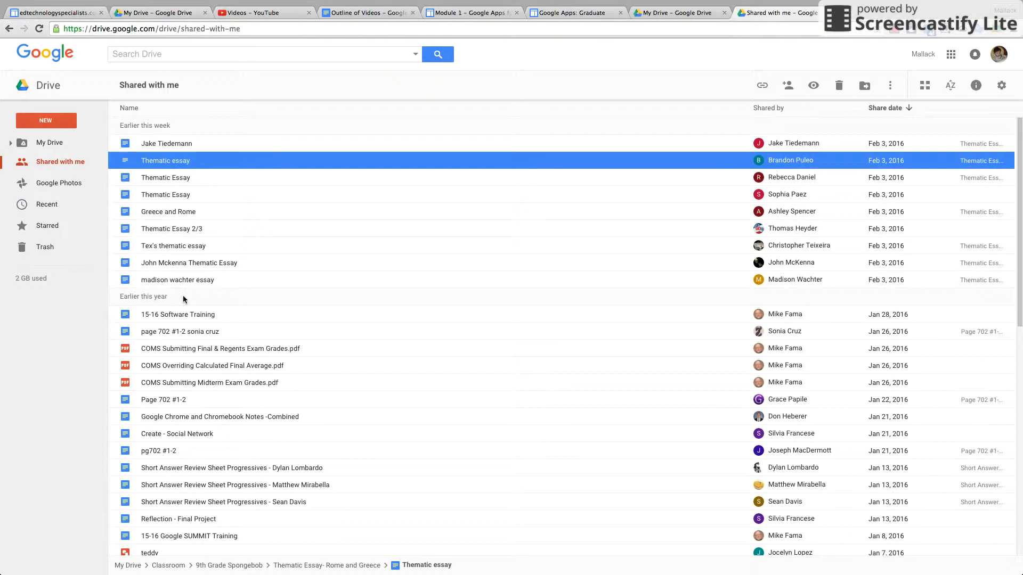
Add the shared Google Chrome and Chromebook Notes -Combined document to My Drive and dismiss the notification
left_click(189, 412)
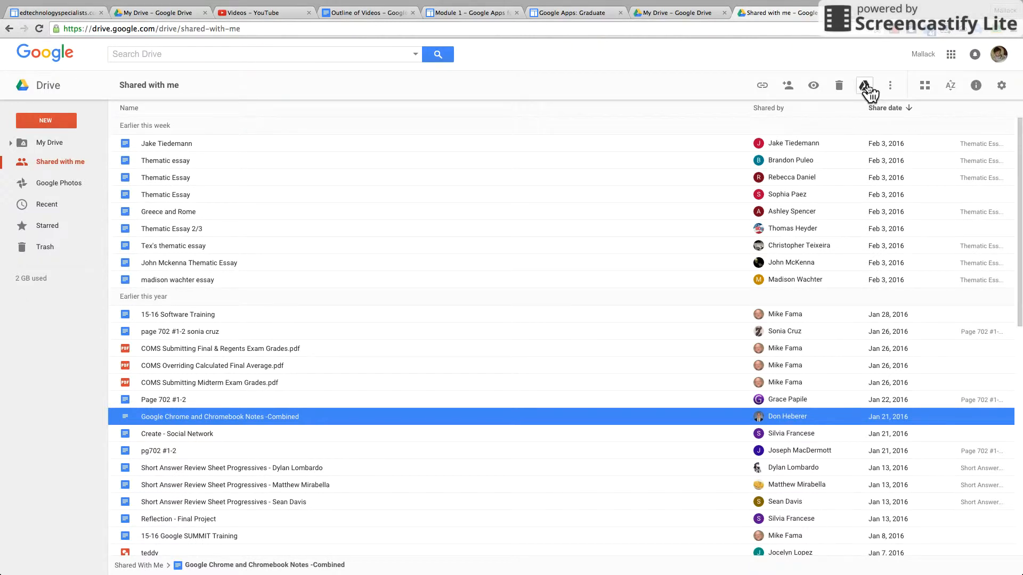
left_click(866, 87)
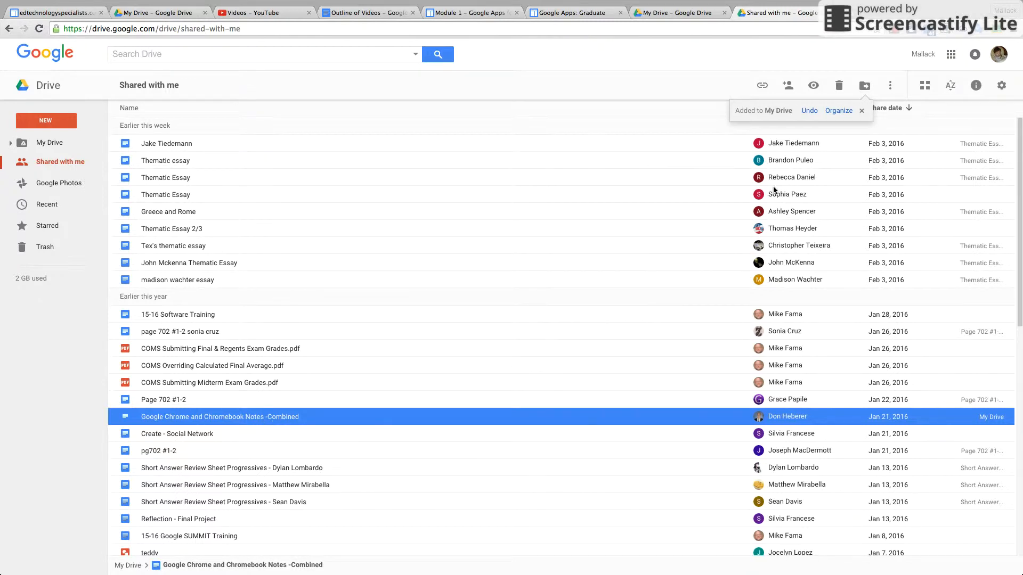
left_click(862, 111)
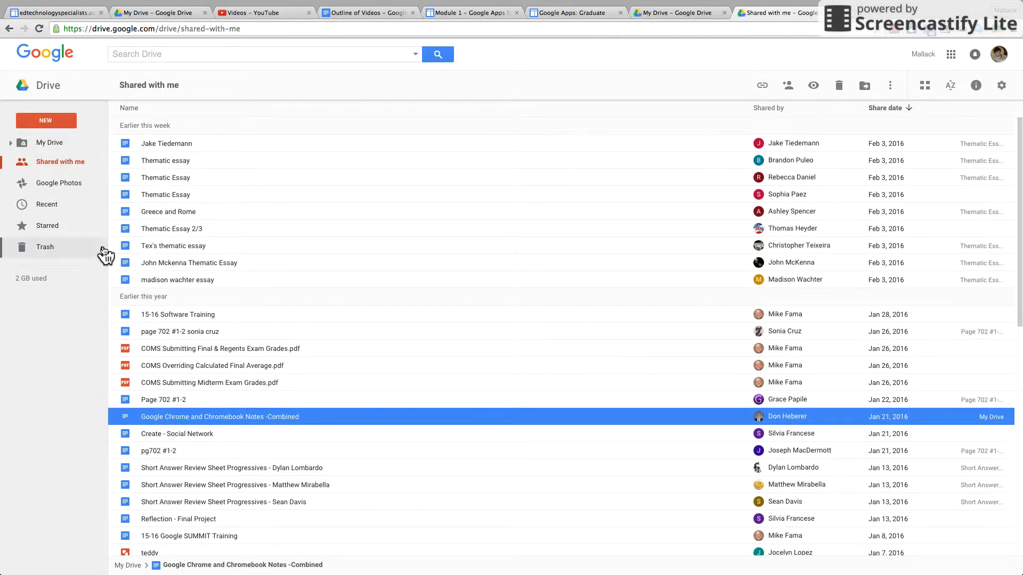
Return to My Drive and locate the Google Chrome and Chromebook Notes -Combined document, expanding and collapsing the folder tree
left_click(52, 143)
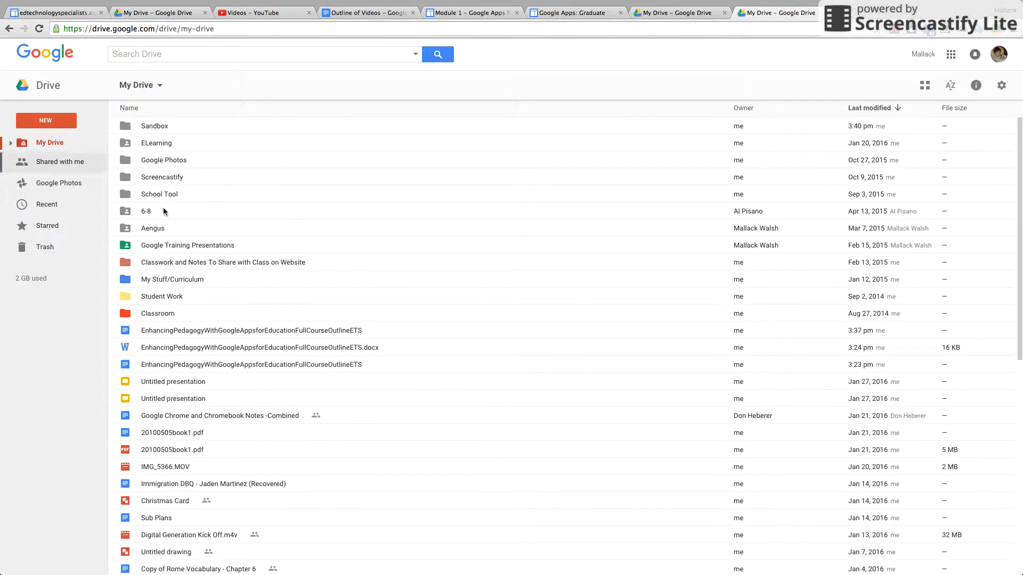
left_click(205, 418)
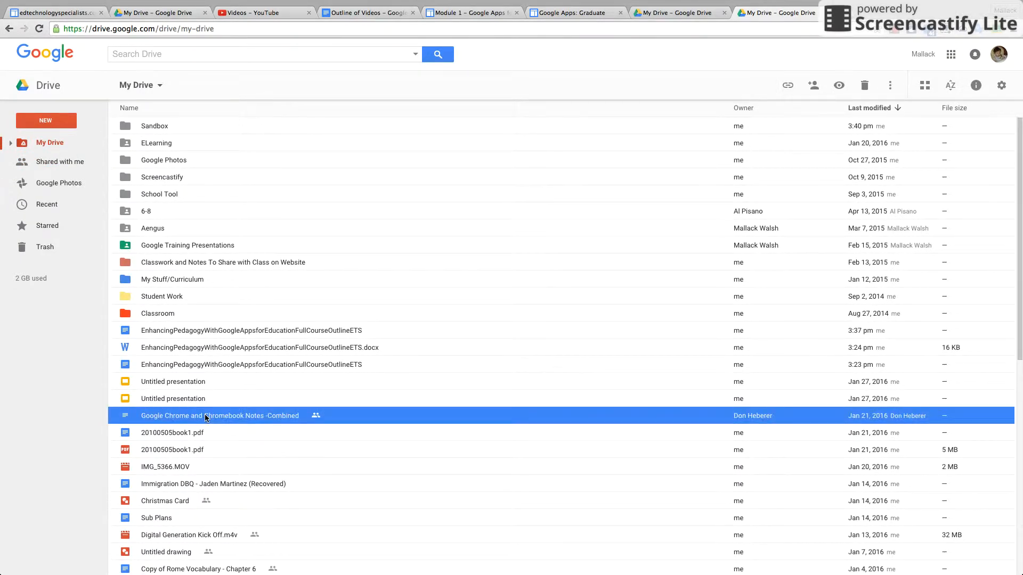
left_click(48, 145)
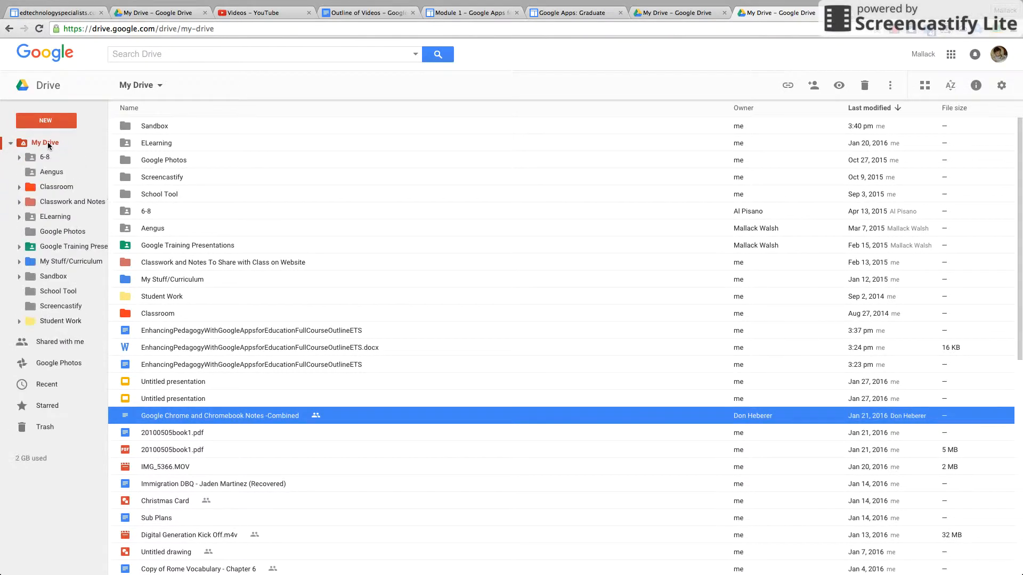
left_click(10, 142)
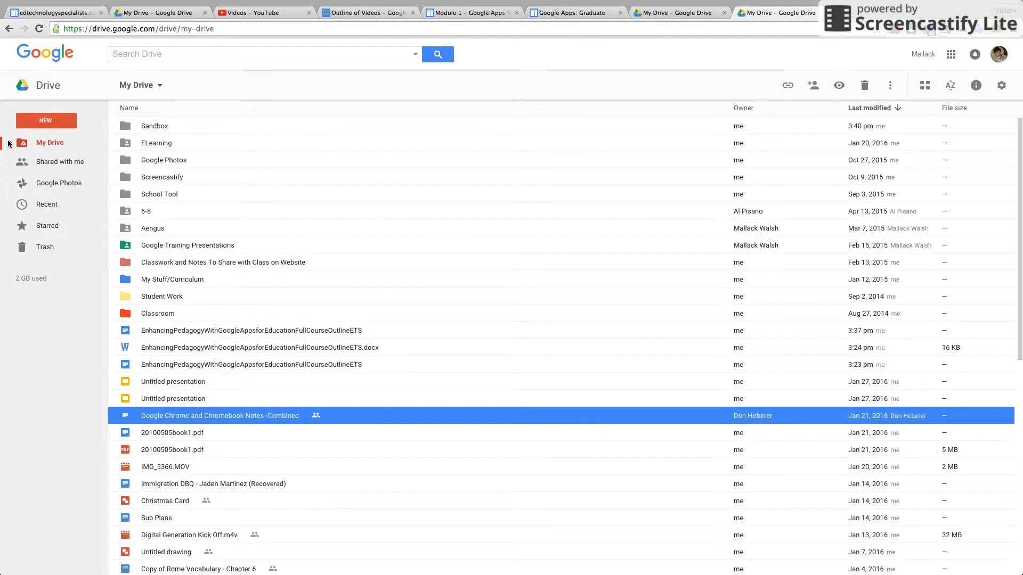
View the Shared with me, Google Photos, Recent, Starred and Trash sections one after another
left_click(50, 160)
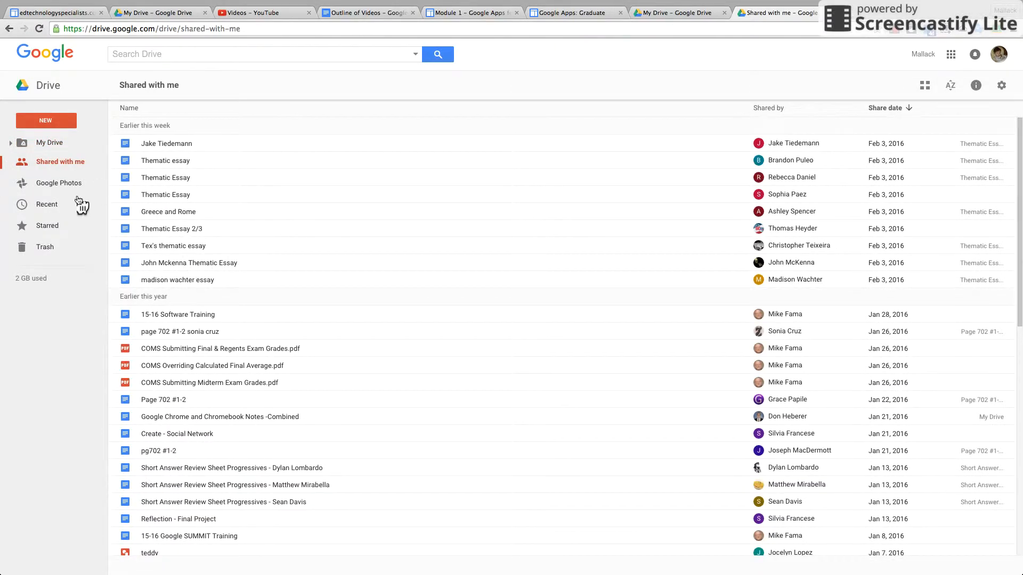
left_click(55, 185)
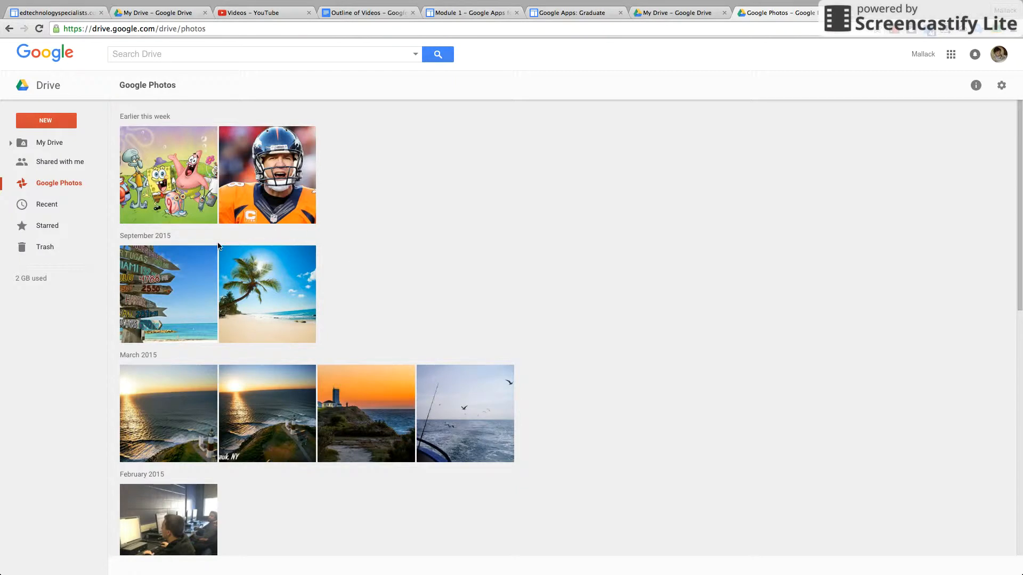
left_click(43, 206)
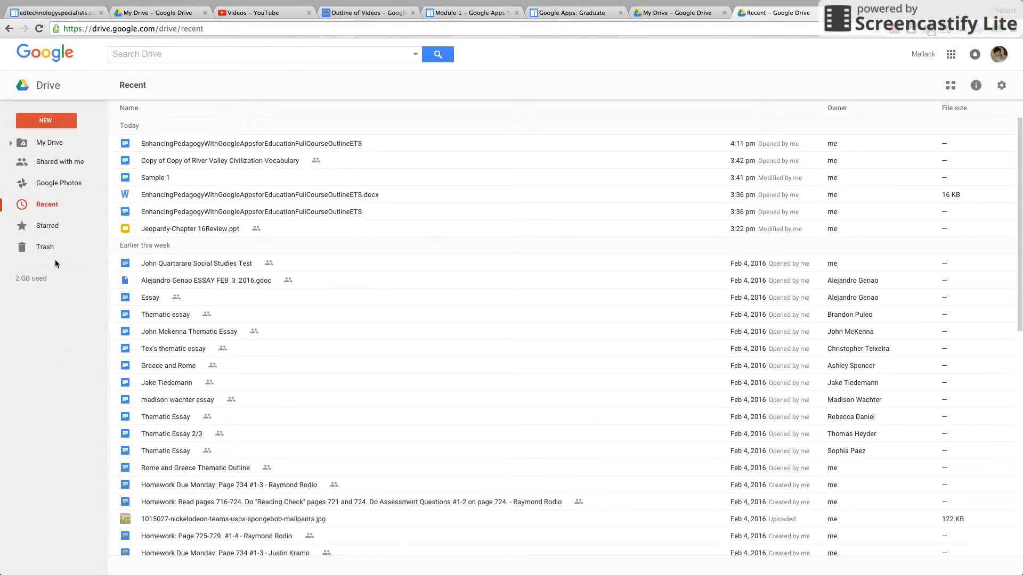
left_click(40, 227)
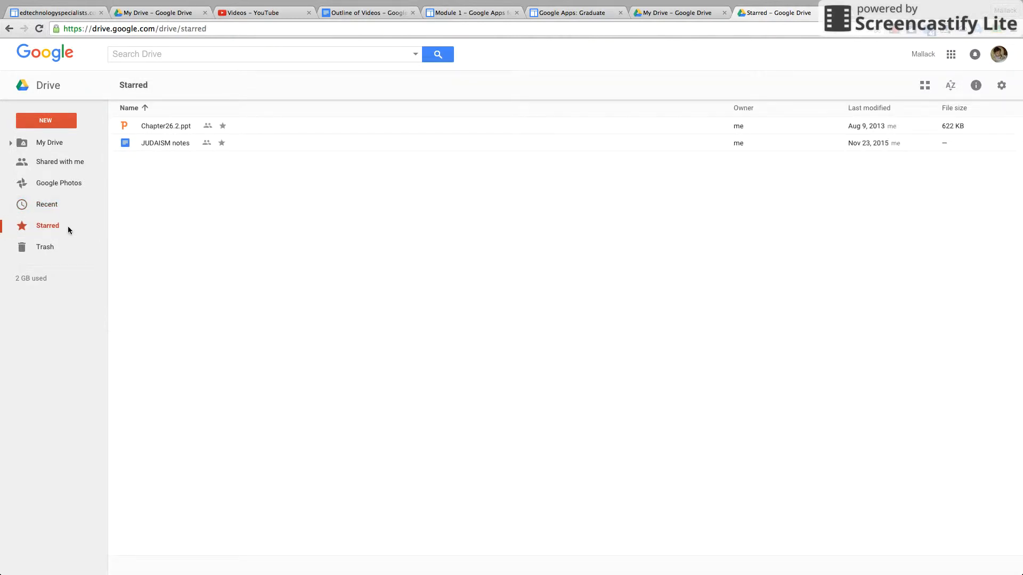
left_click(50, 248)
Return to My Drive and view the breakdown of used storage
left_click(9, 143)
left_click(9, 143)
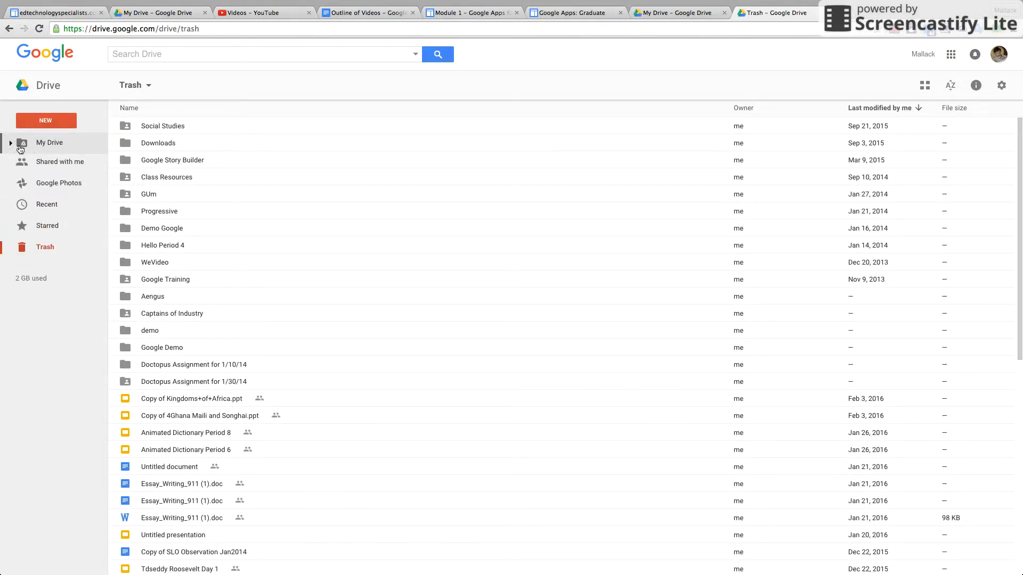
left_click(52, 142)
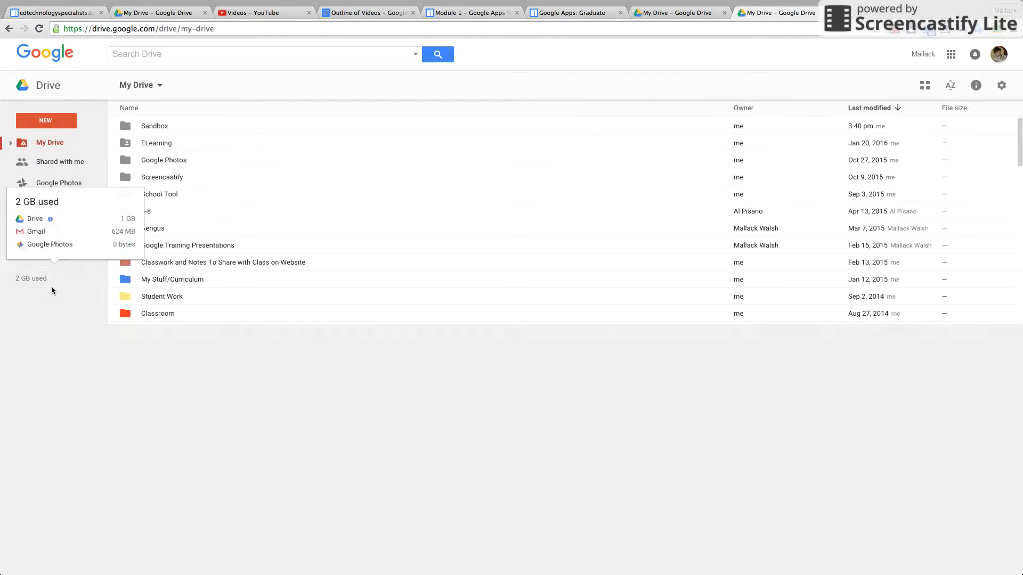
mouse_move(39, 282)
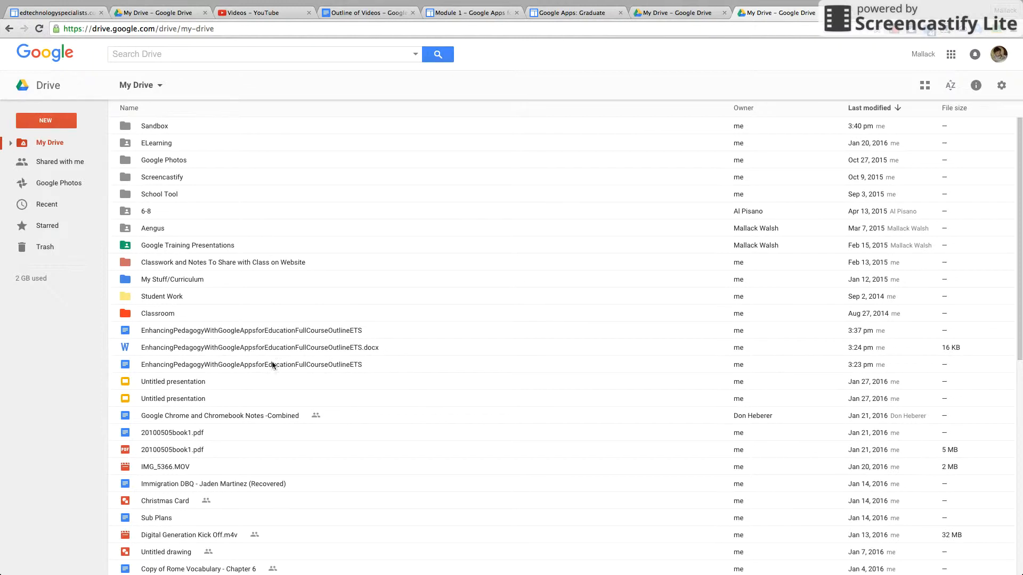
Compare the file sizes of the Google-format presentation, document and Christmas Card drawing with those of 20100505book1.pdf and the EnhancingPedagogy .docx file
left_click(163, 384)
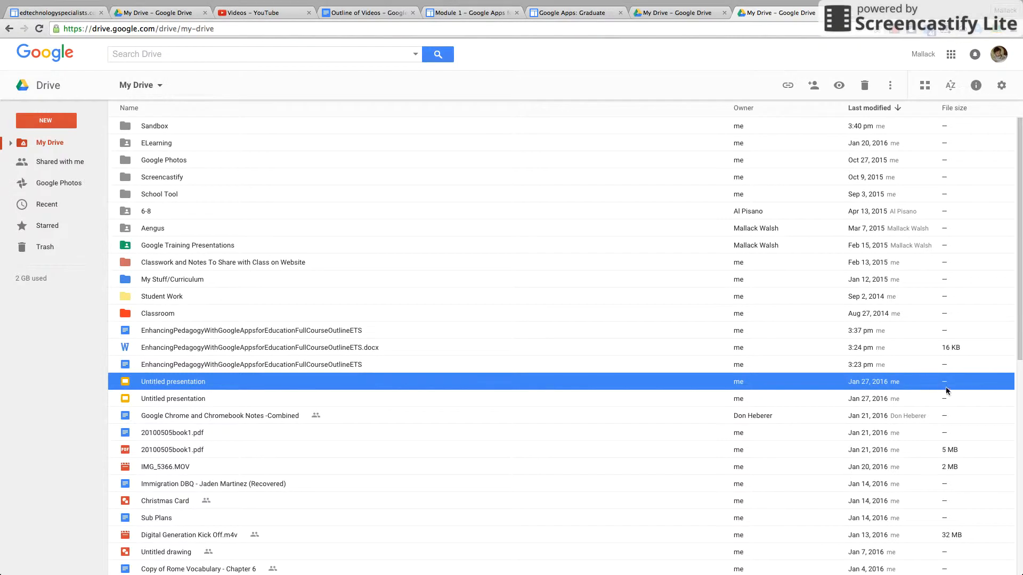
left_click(320, 331)
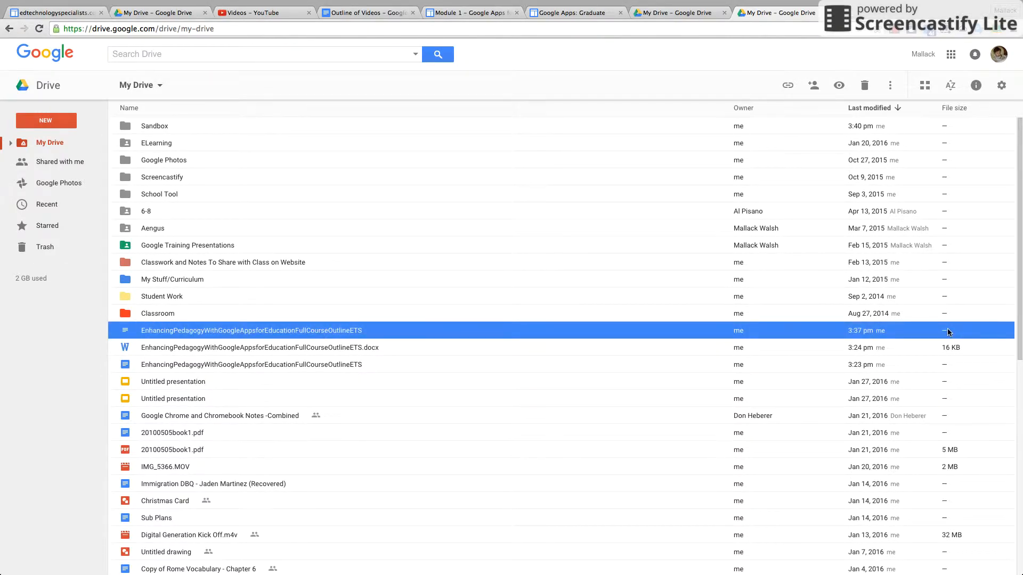
left_click(169, 503)
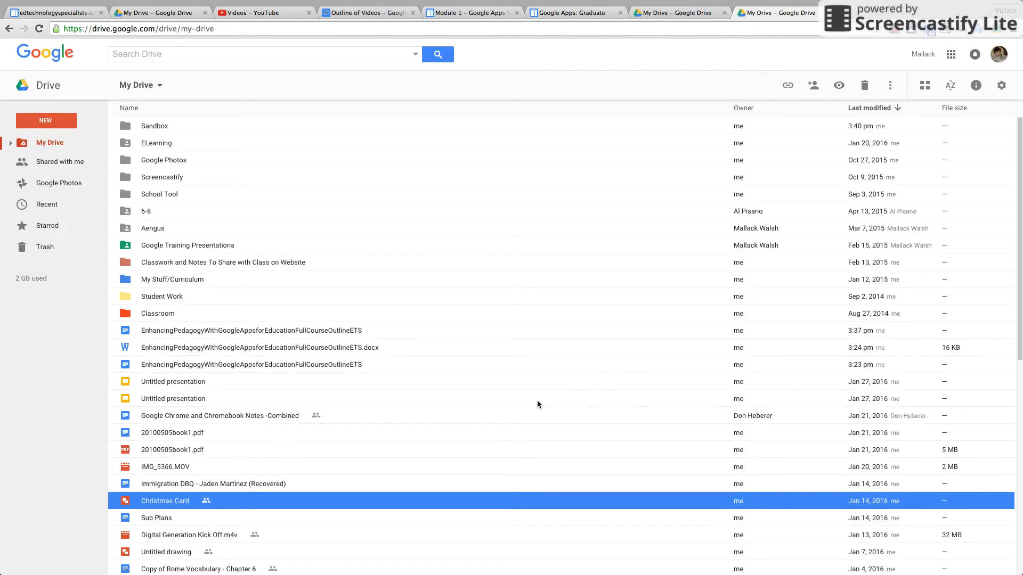
left_click(203, 453)
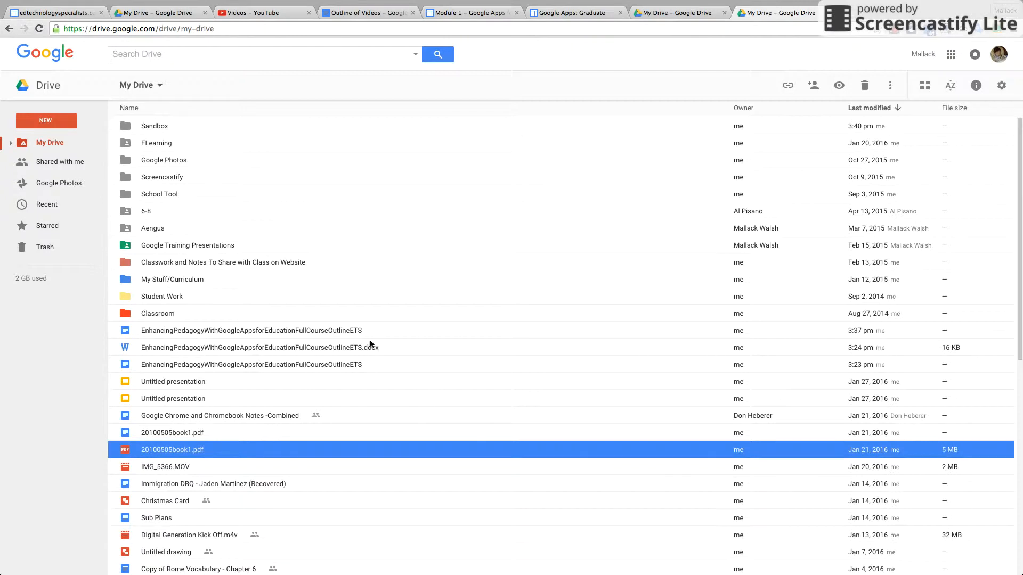
left_click(350, 347)
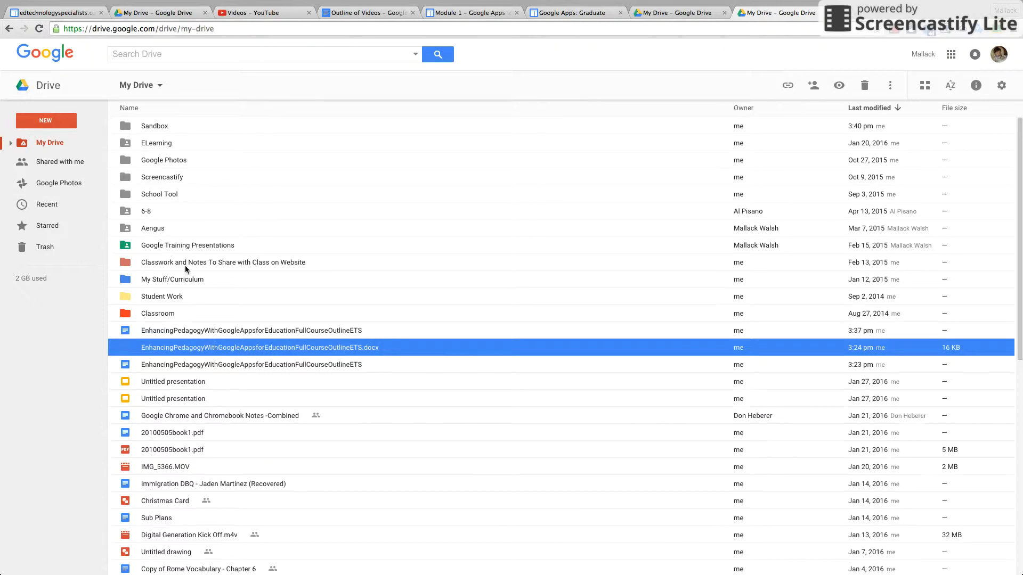
Go through My Stuff/Curriculum and American History 7-8 to the Chapter 17 folder
double_click(175, 278)
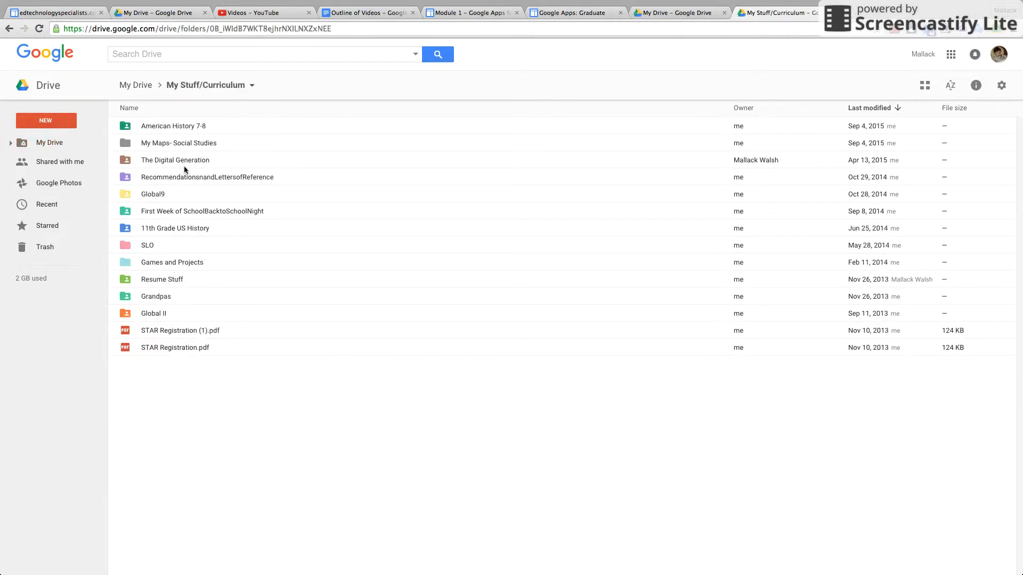
double_click(164, 127)
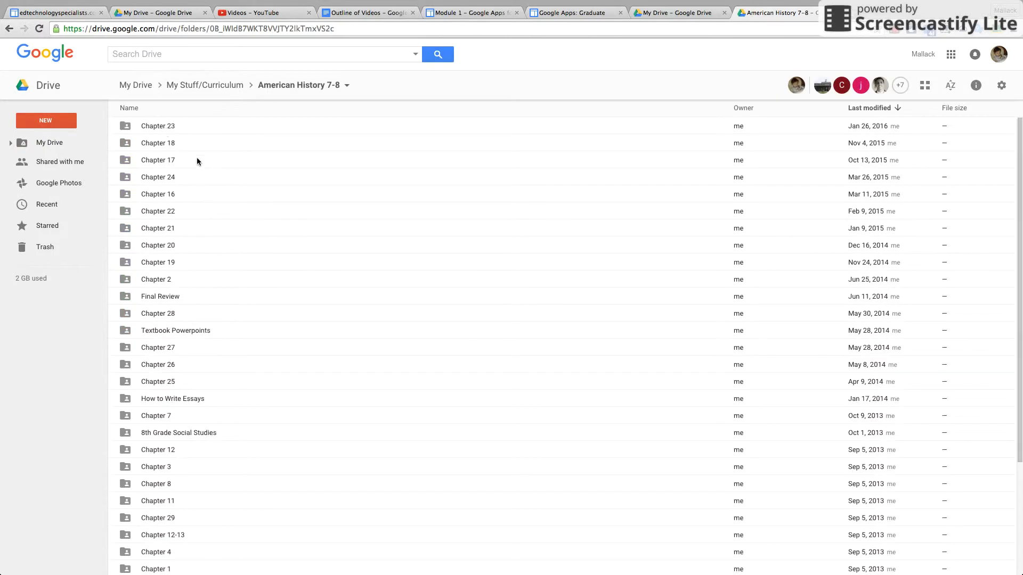
left_click(166, 162)
double_click(166, 161)
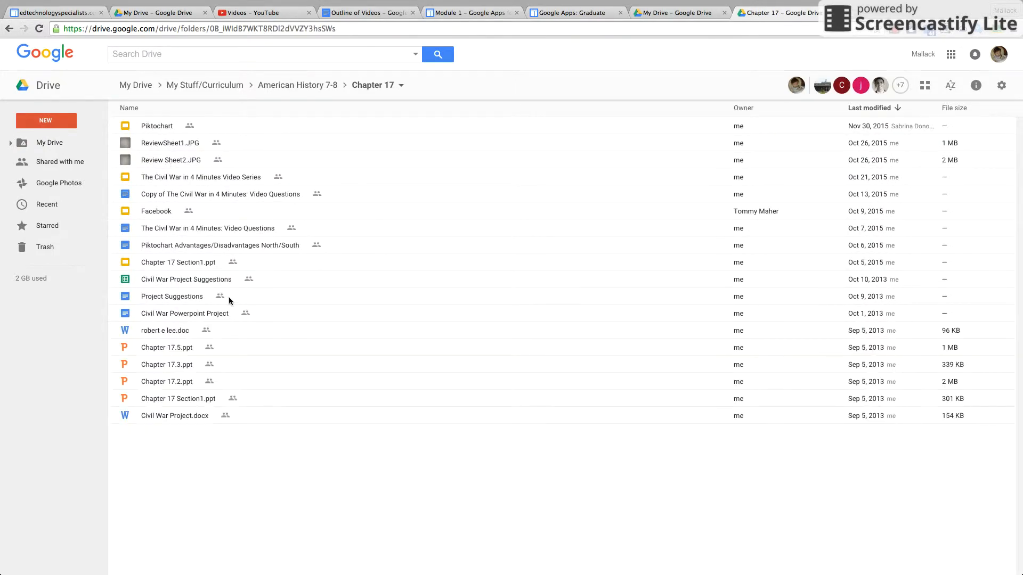
Check the file sizes of Chapter 17.5.ppt and the Facebook presentation in the Chapter 17 folder
left_click(158, 349)
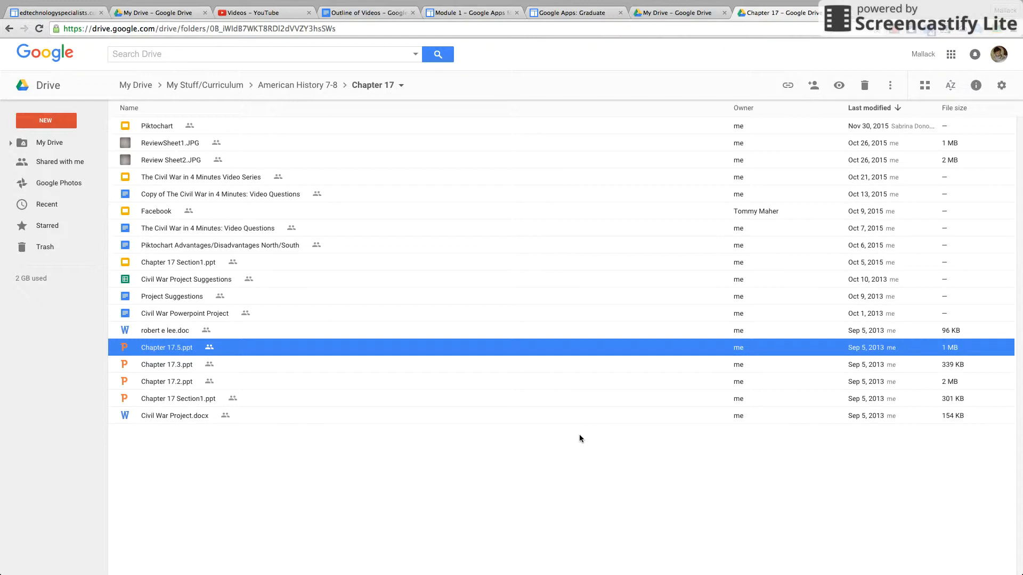
mouse_move(960, 344)
left_click(152, 210)
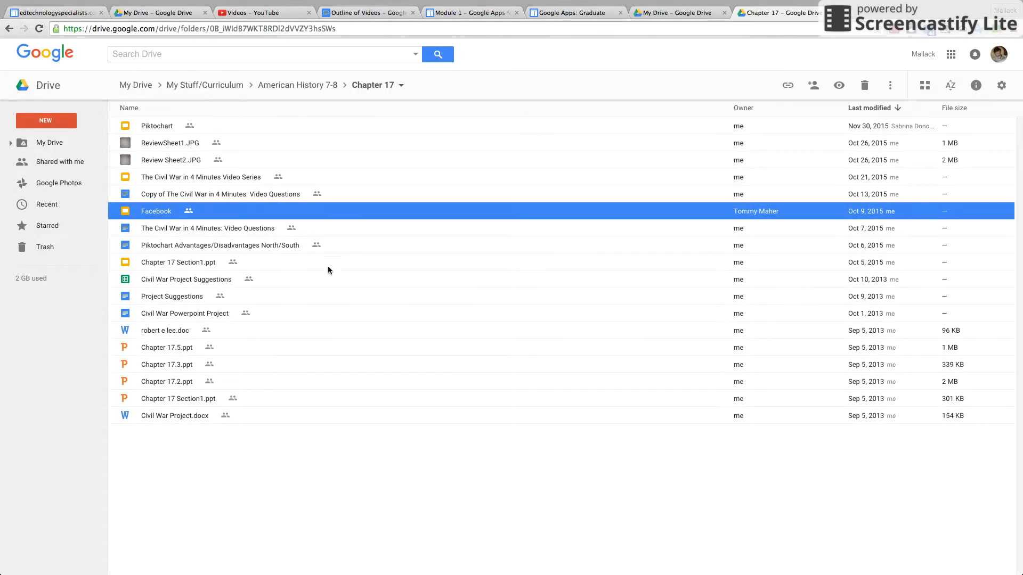
Open the Google Slides version of Chapter 17 Section1.ppt to view it, and close it again
left_click(162, 264)
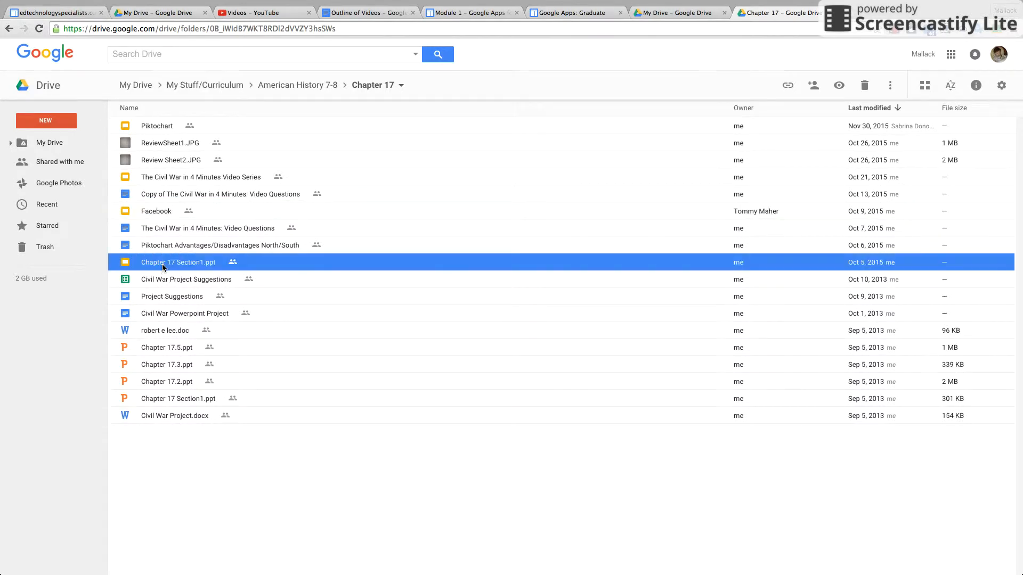
double_click(164, 267)
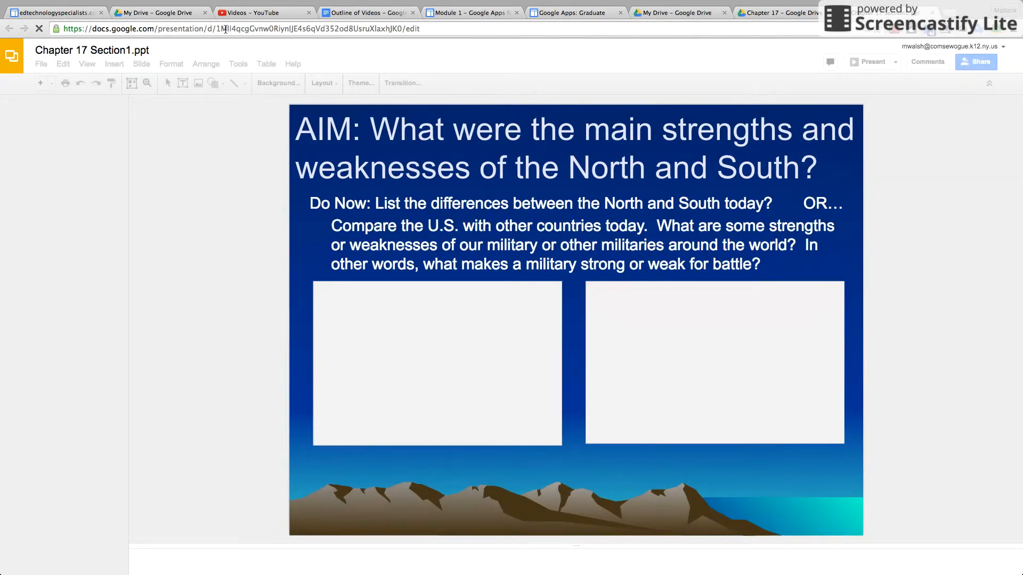
left_click(931, 13)
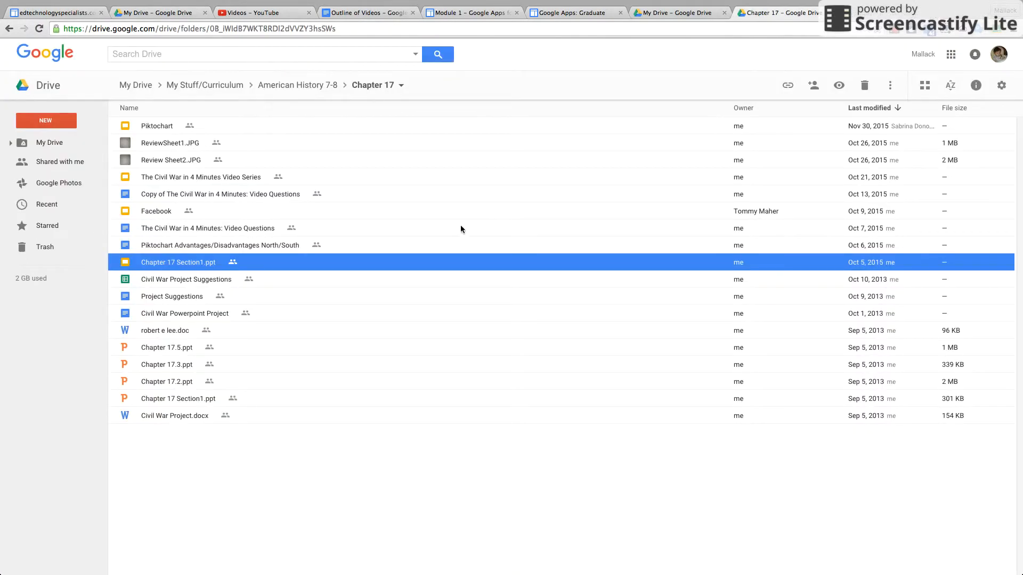
Examine the PowerPoint files Chapter 17.5.ppt, Chapter 17.3.ppt, Chapter 17.2.ppt and Chapter 17 Section1.ppt in the list
left_click(174, 346)
left_click(171, 363)
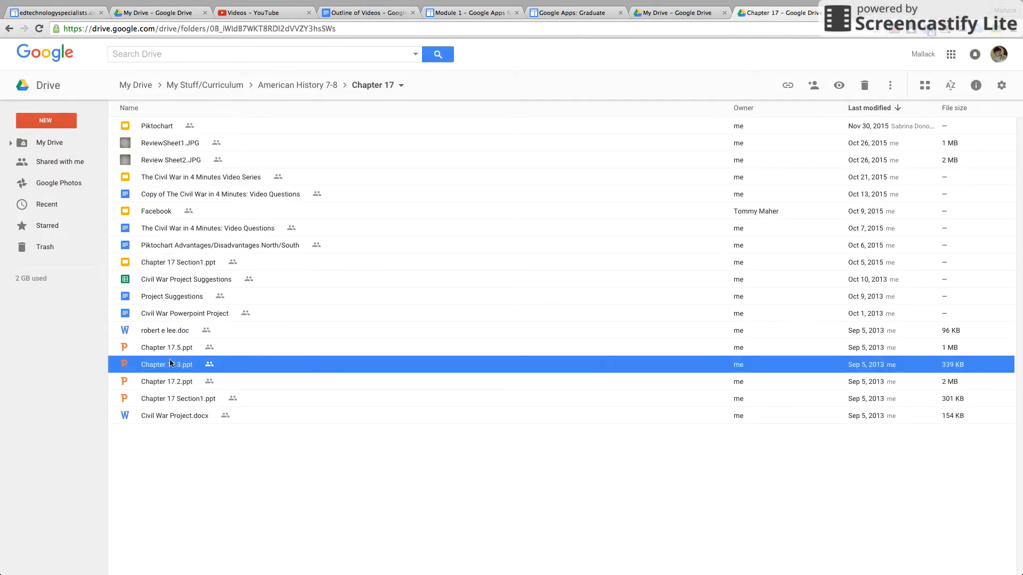
left_click(170, 383)
left_click(174, 401)
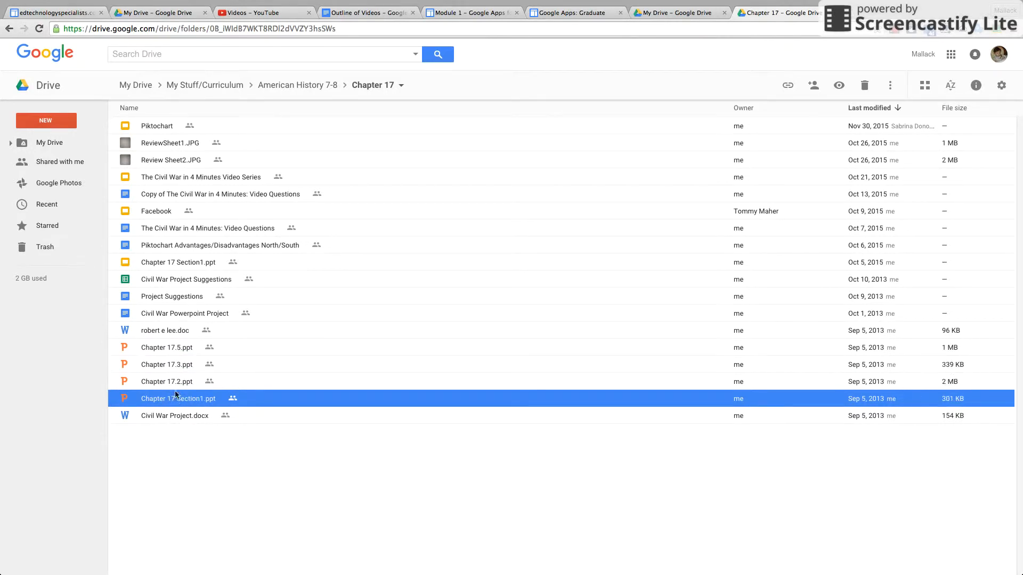
left_click(178, 346)
left_click(176, 366)
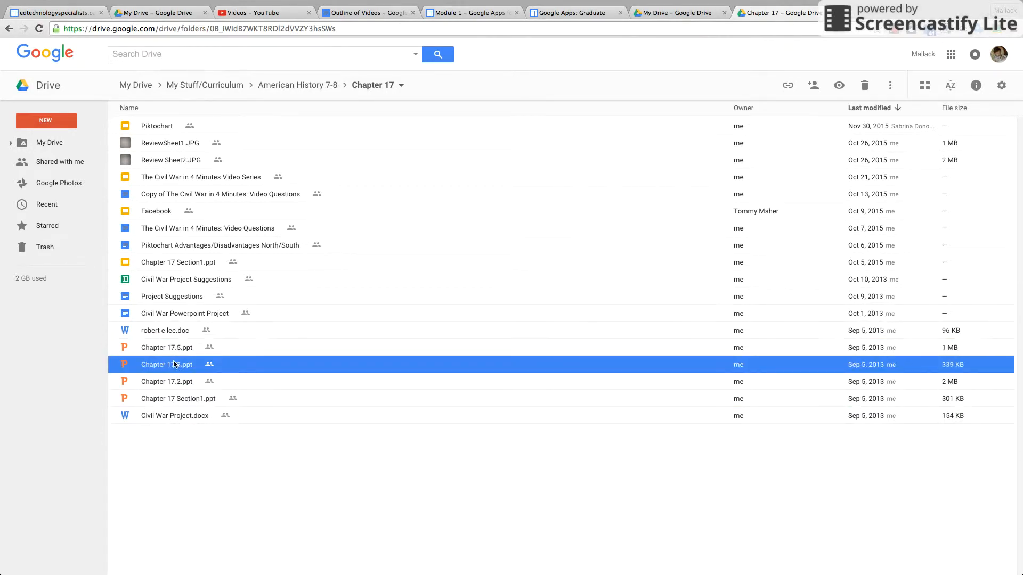
Return to the My Drive root and look over its contents in grid view
left_click(176, 400)
left_click(143, 86)
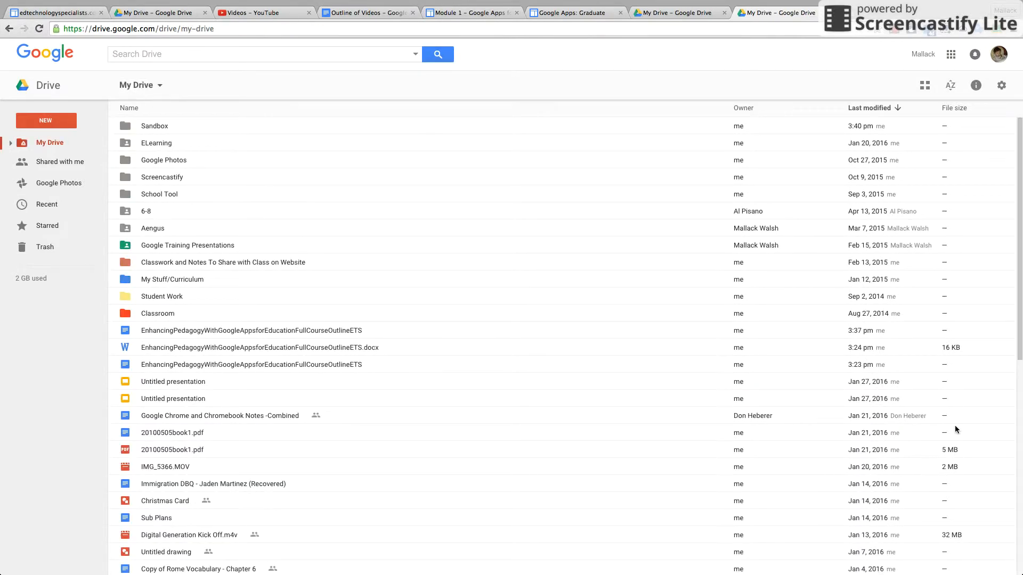
mouse_move(947, 440)
left_click(925, 87)
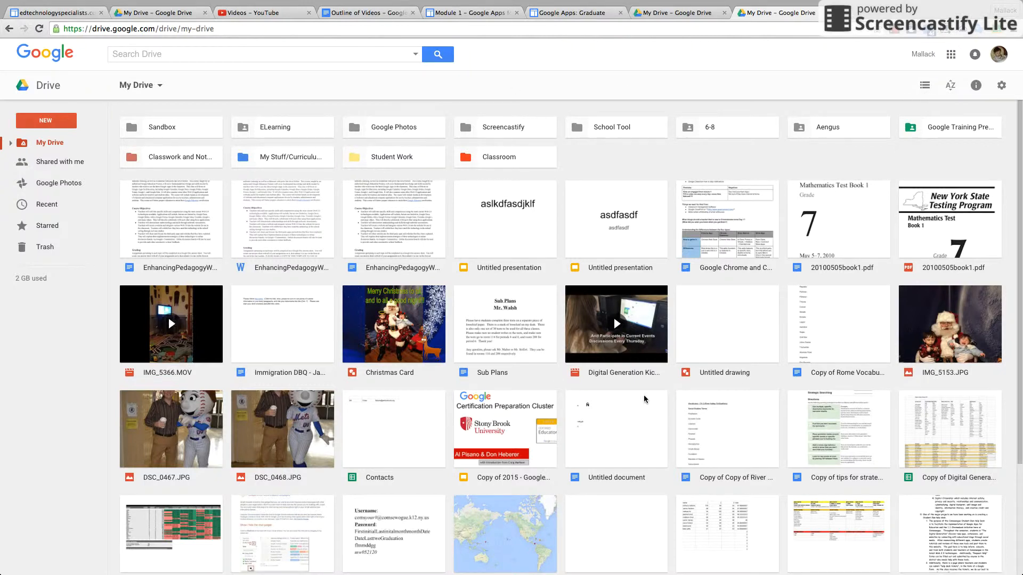
scroll(644, 399, "down", 3)
scroll(644, 399, "up", 3)
View the My Stuff/Curriculum folder in grid view, and go back to My Drive in list view
left_click(286, 159)
double_click(286, 159)
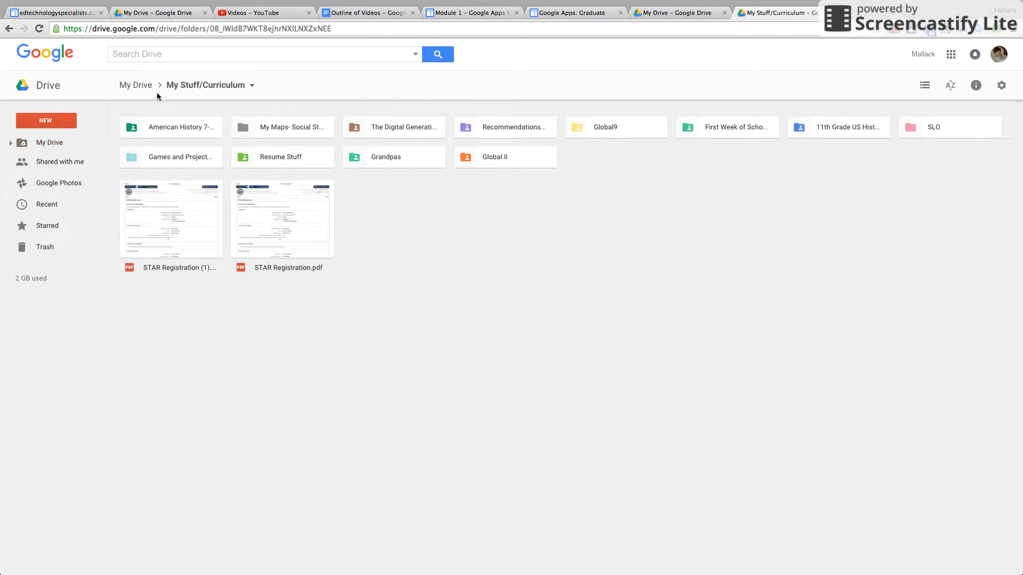
left_click(931, 89)
left_click(141, 85)
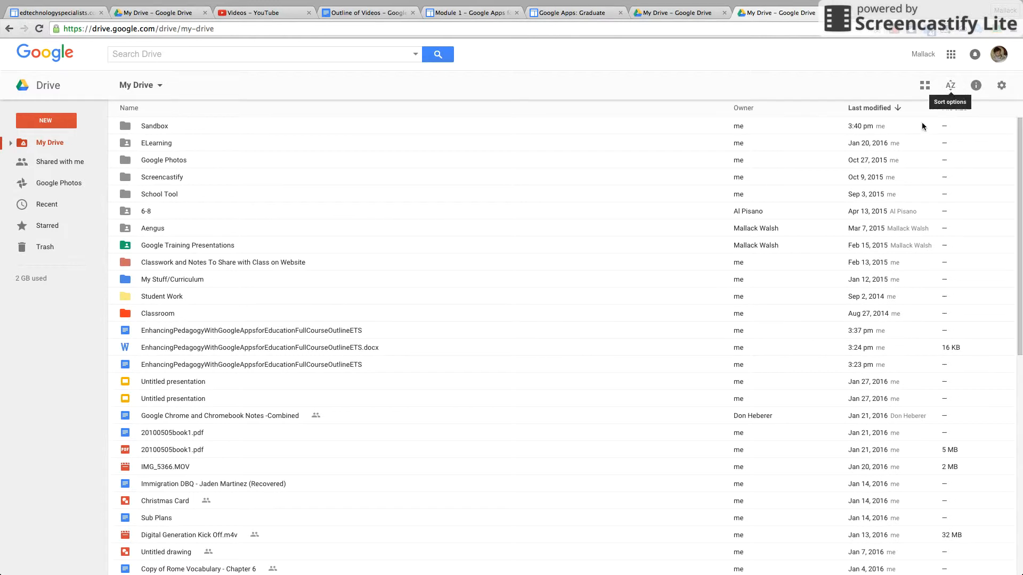
Sort the My Drive items by name, and set the sorting back to last modified
left_click(955, 87)
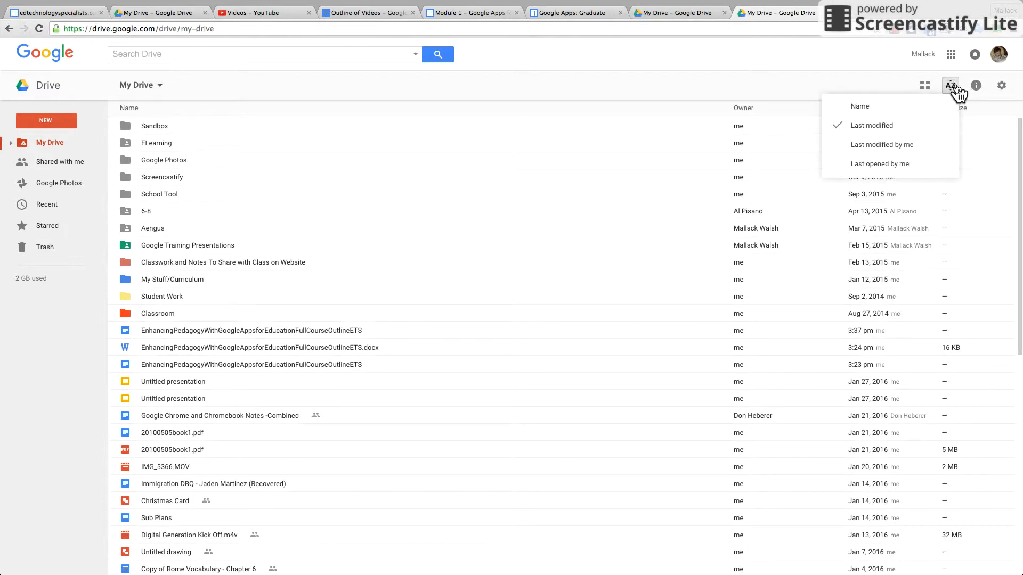
left_click(903, 104)
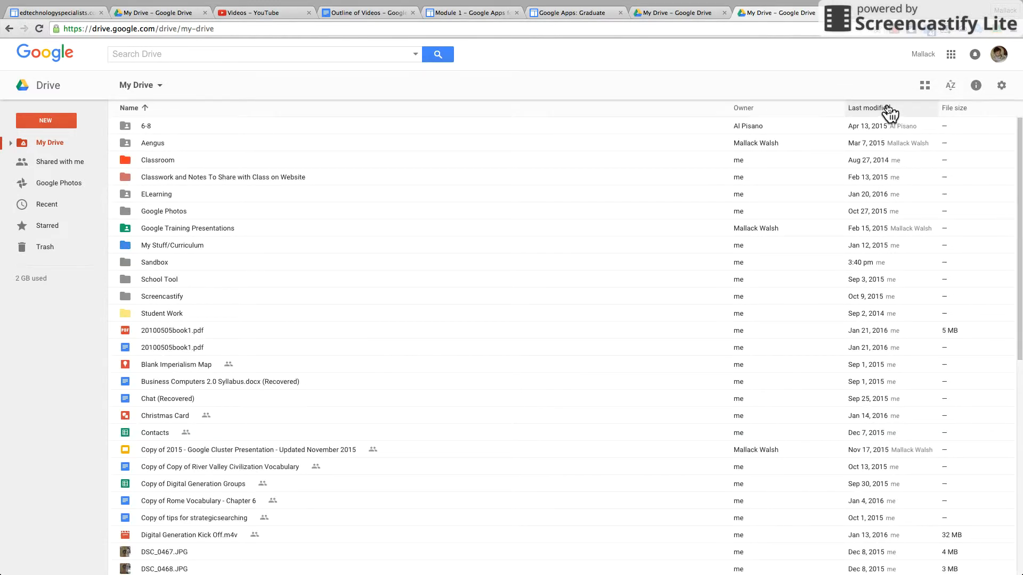
left_click(952, 88)
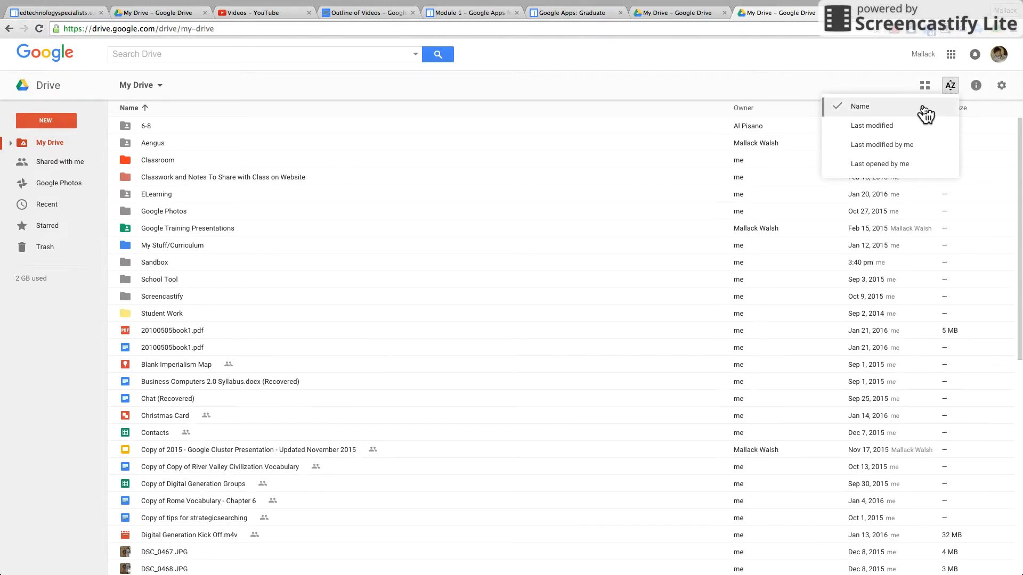
left_click(892, 126)
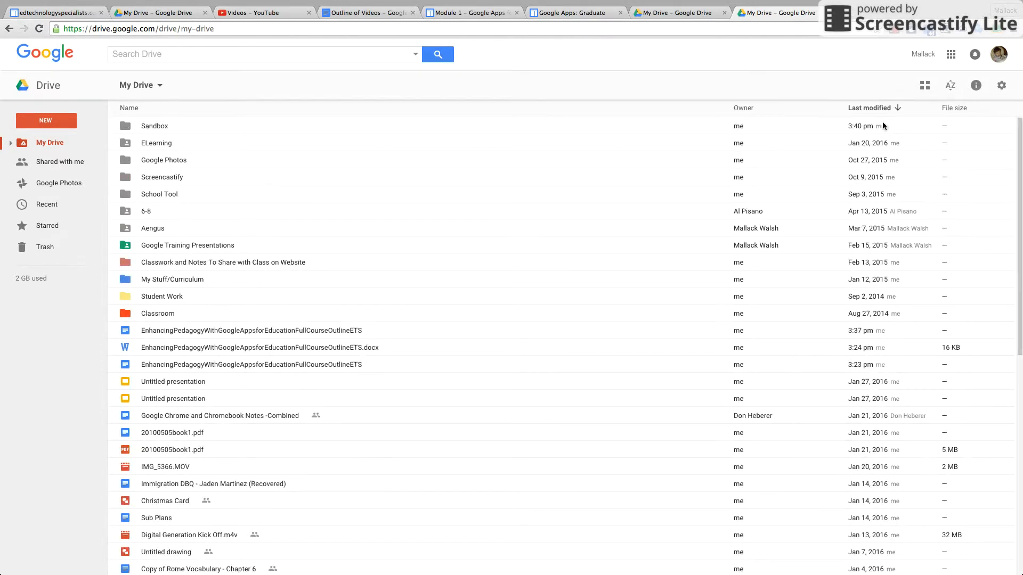
Sort the My Drive items by last modified by me, and return to sorting by last modified
left_click(952, 87)
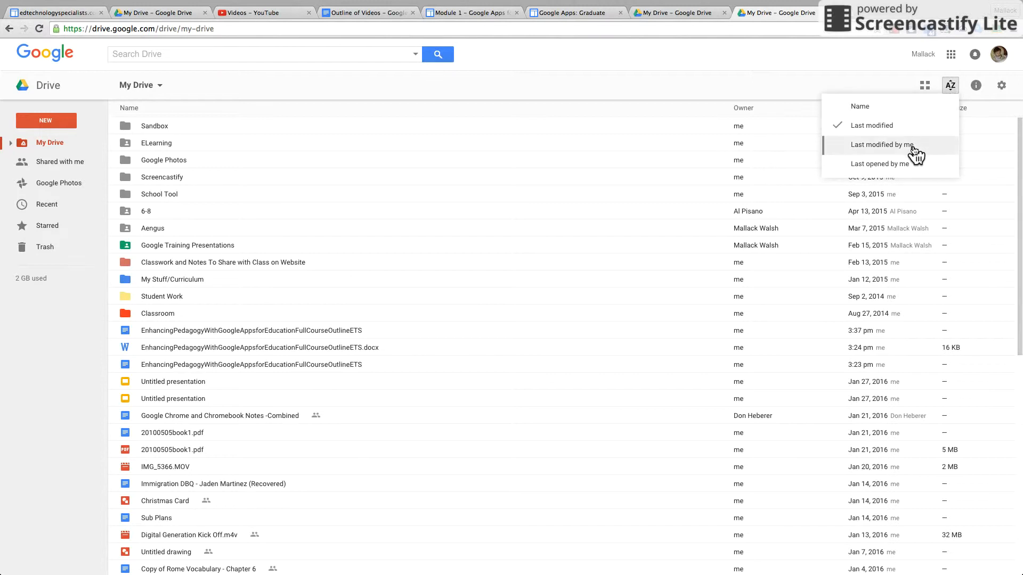
left_click(913, 145)
left_click(950, 85)
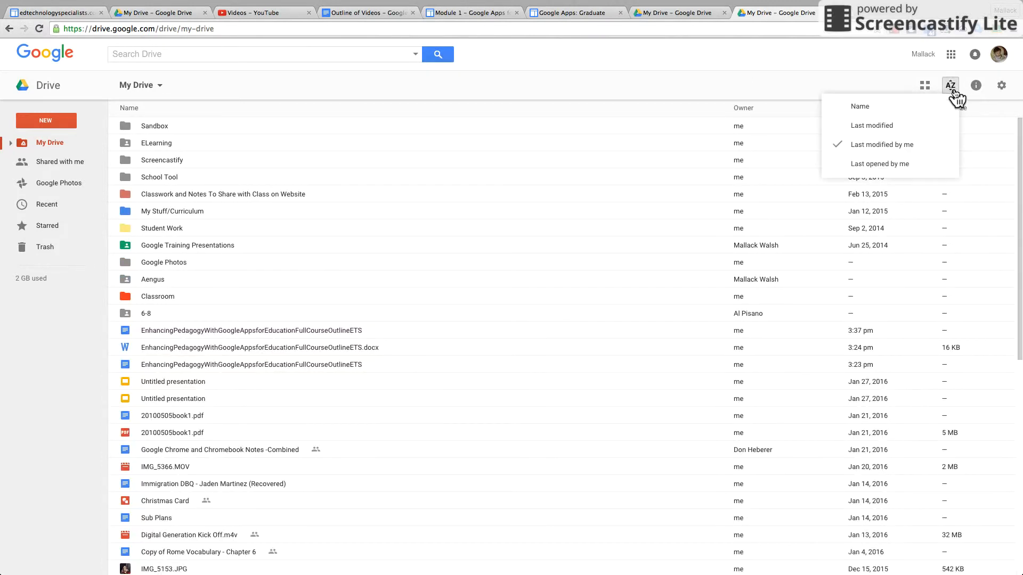
left_click(896, 127)
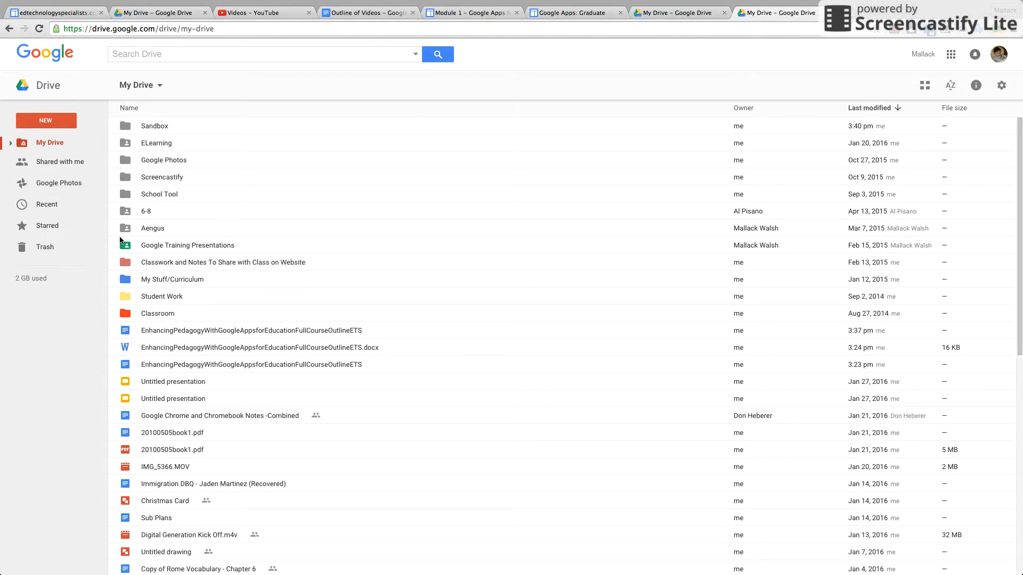
Compare the last modified dates of the Classroom folder, the first EnhancingPedagogyWithGoogleAppsforEducationFullCourseOutlineETS document and the Sandbox folder
left_click(130, 315)
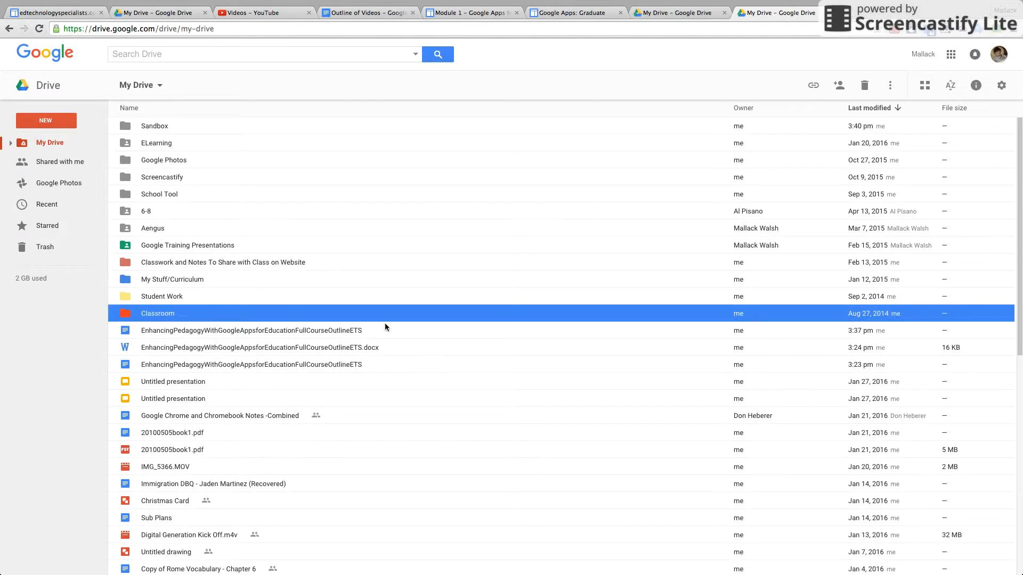
left_click(262, 332)
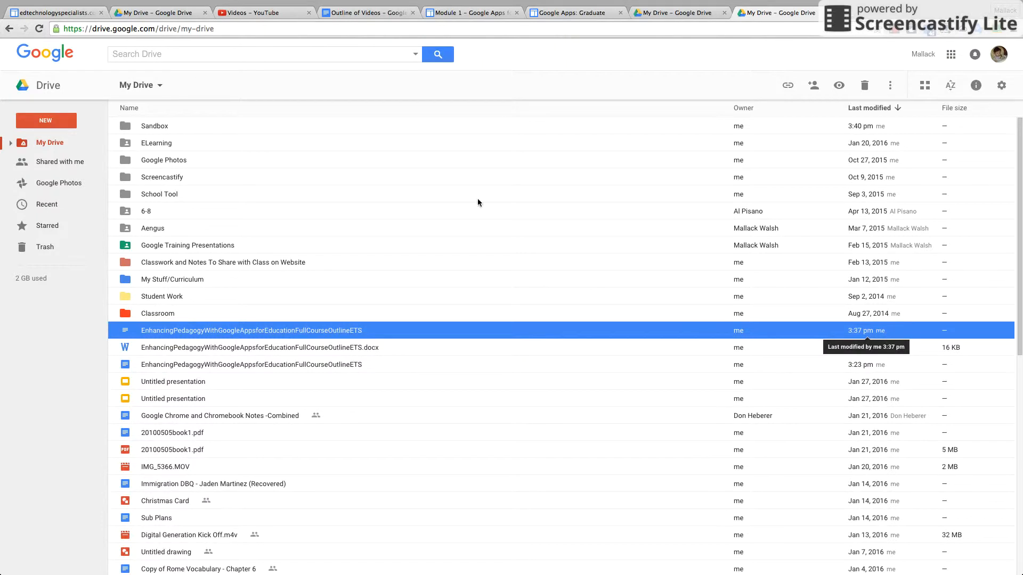
left_click(164, 125)
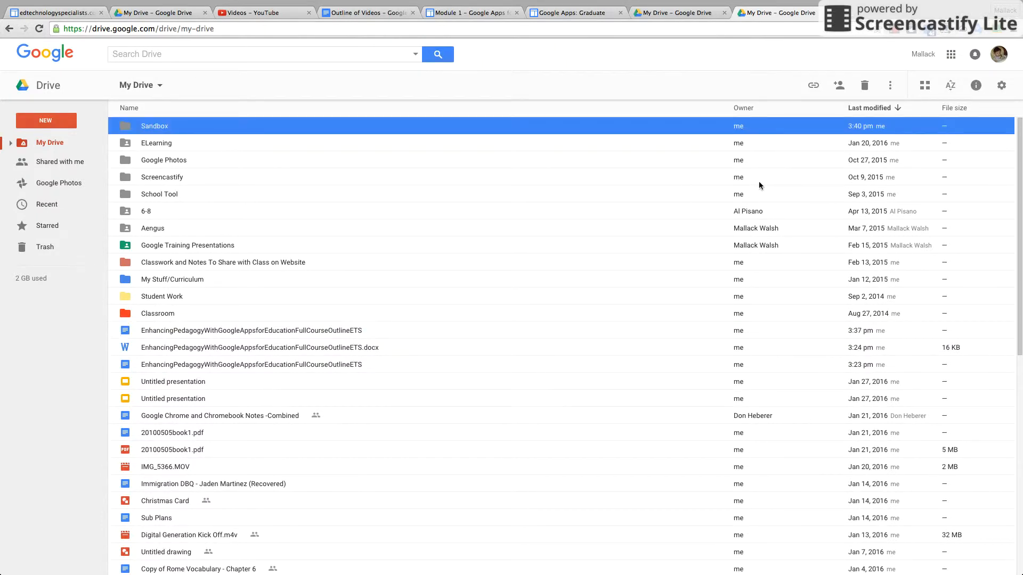
Reverse the last modified order to list the oldest items first, and restore newest first
left_click(900, 112)
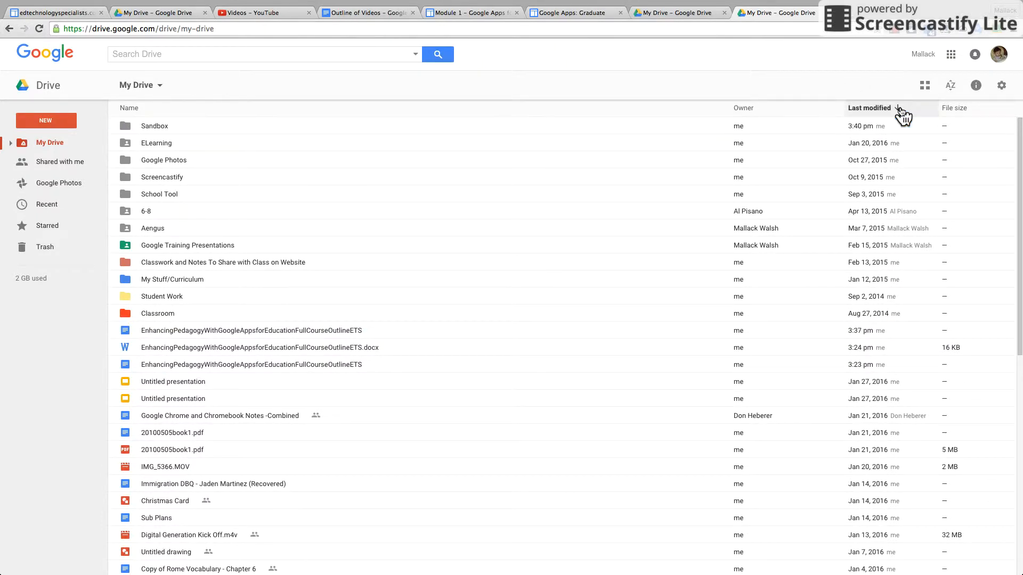
left_click(900, 111)
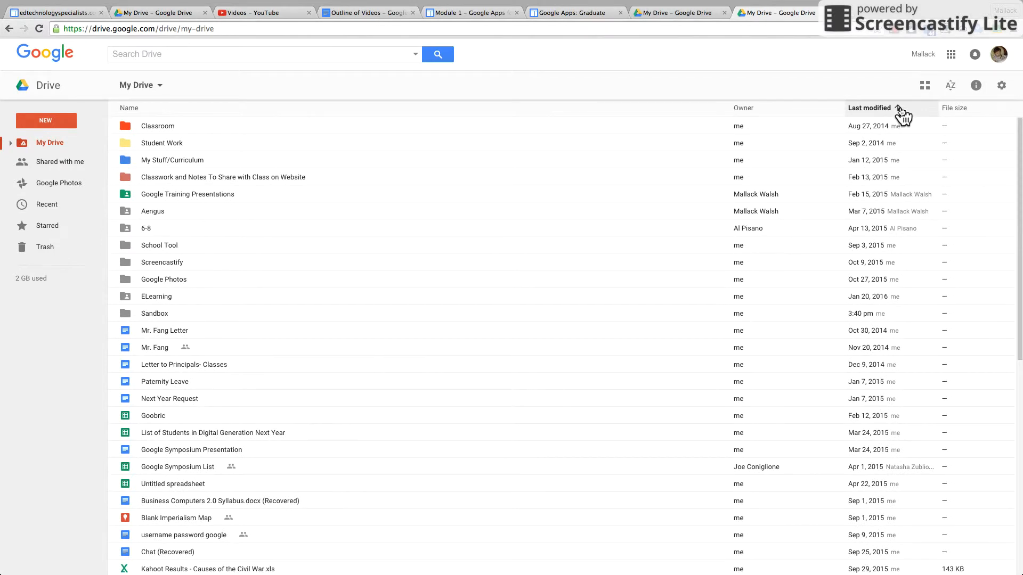
left_click(901, 111)
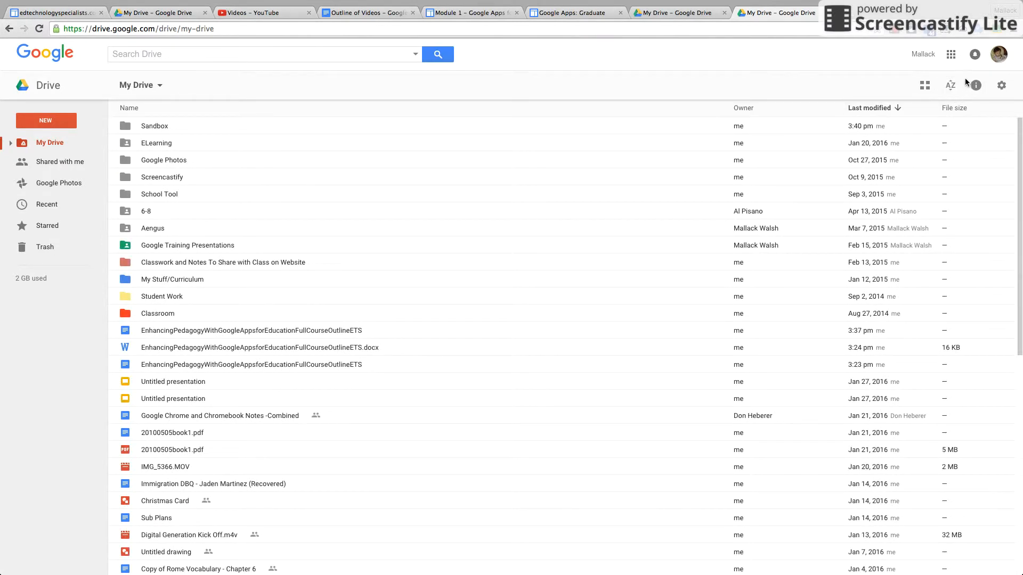
View My Drive's recent activity, and the activity and details of the first EnhancingPedagogyWithGoogleAppsforEducationFullCourseOutlineETS Google Doc
left_click(977, 86)
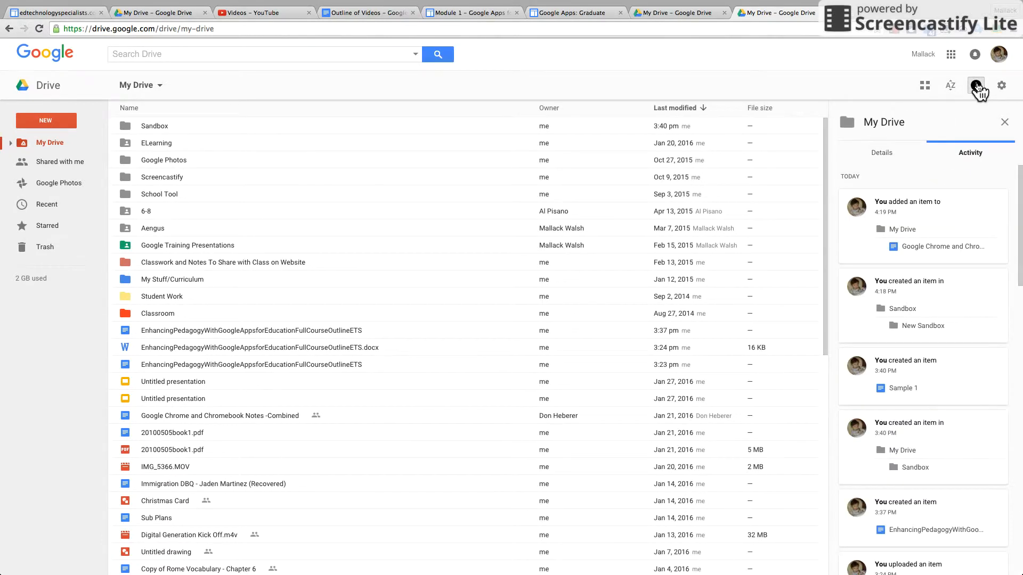
left_click(1005, 122)
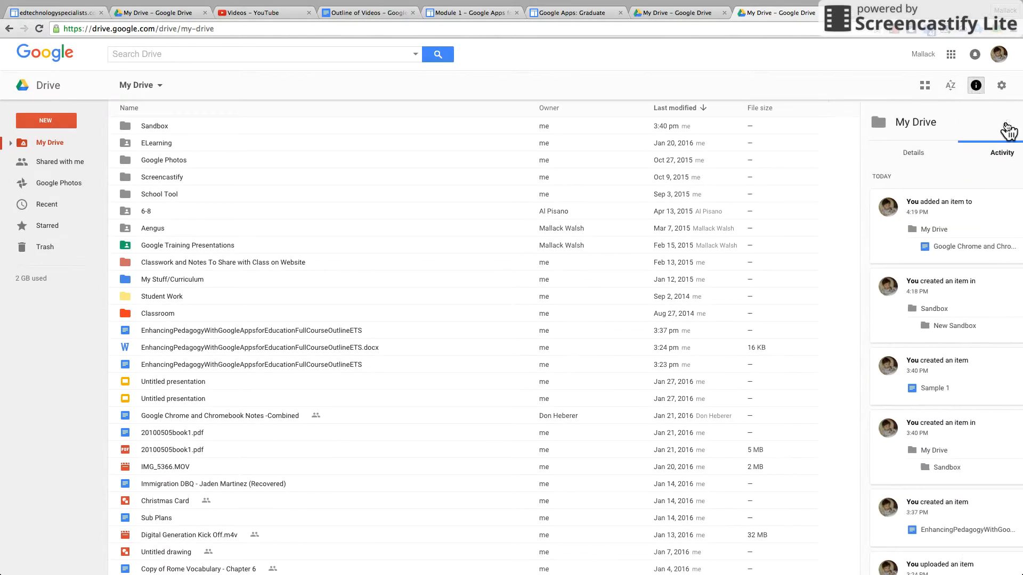
left_click(186, 330)
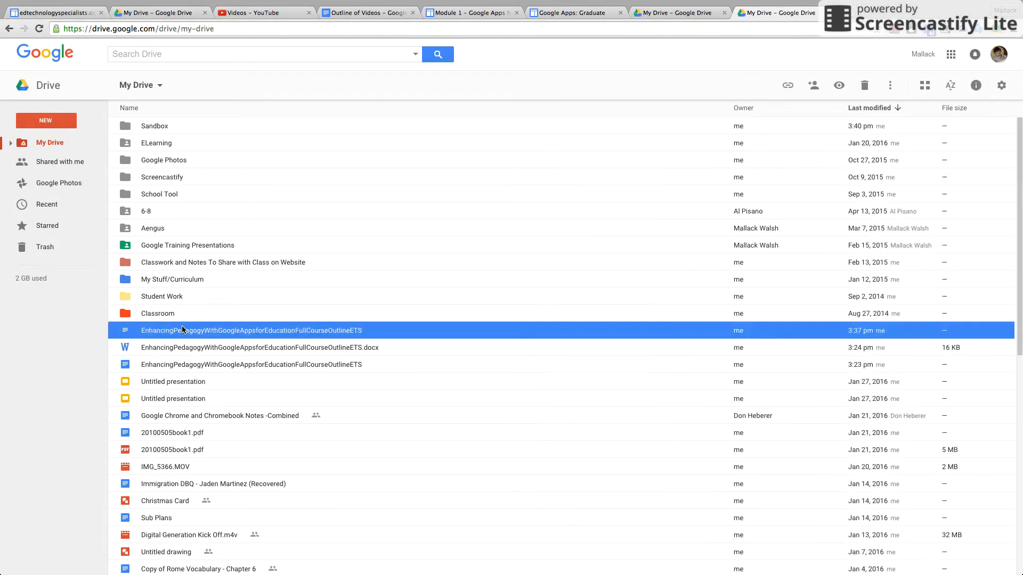
left_click(975, 86)
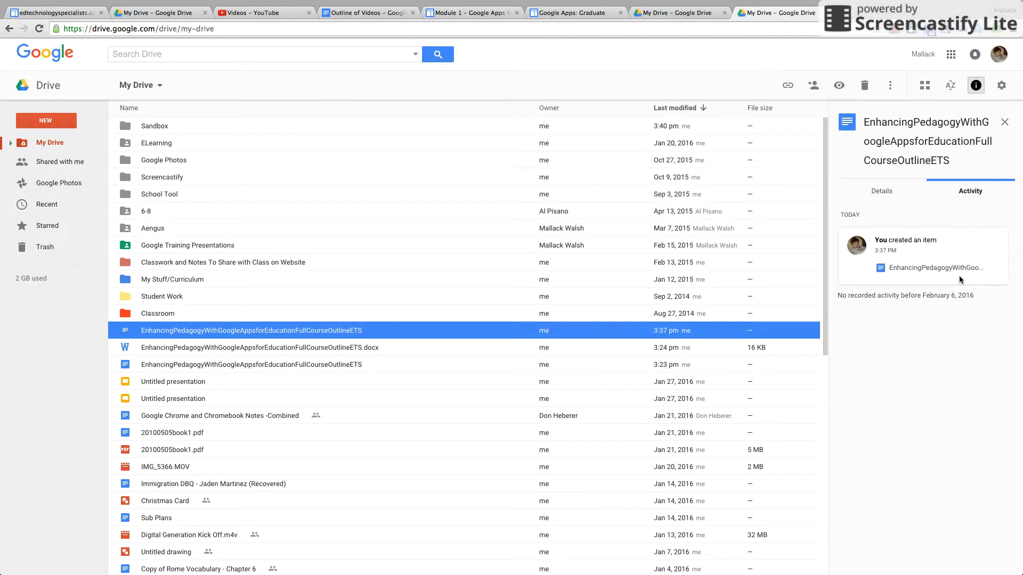
left_click(883, 191)
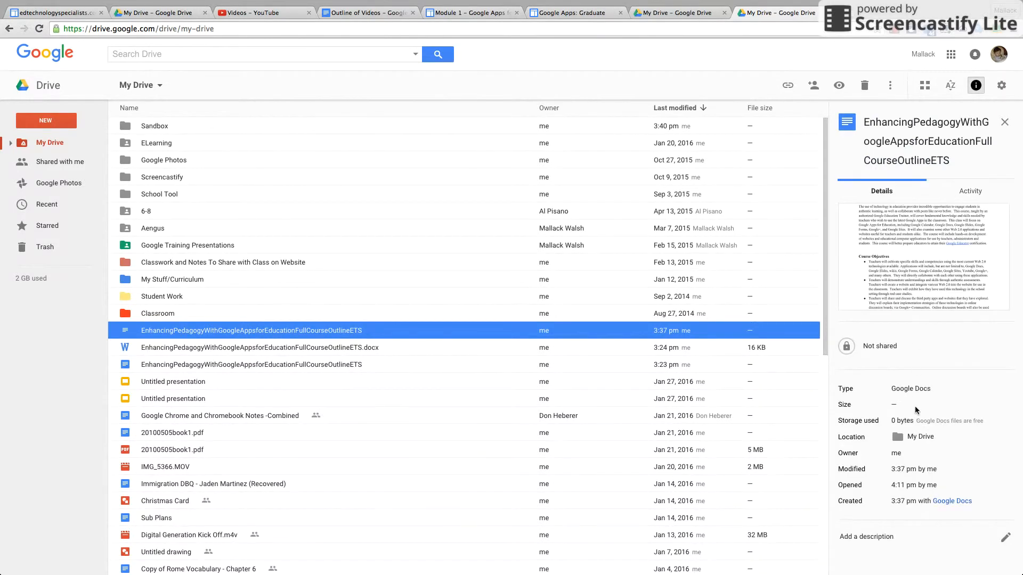
left_click(976, 85)
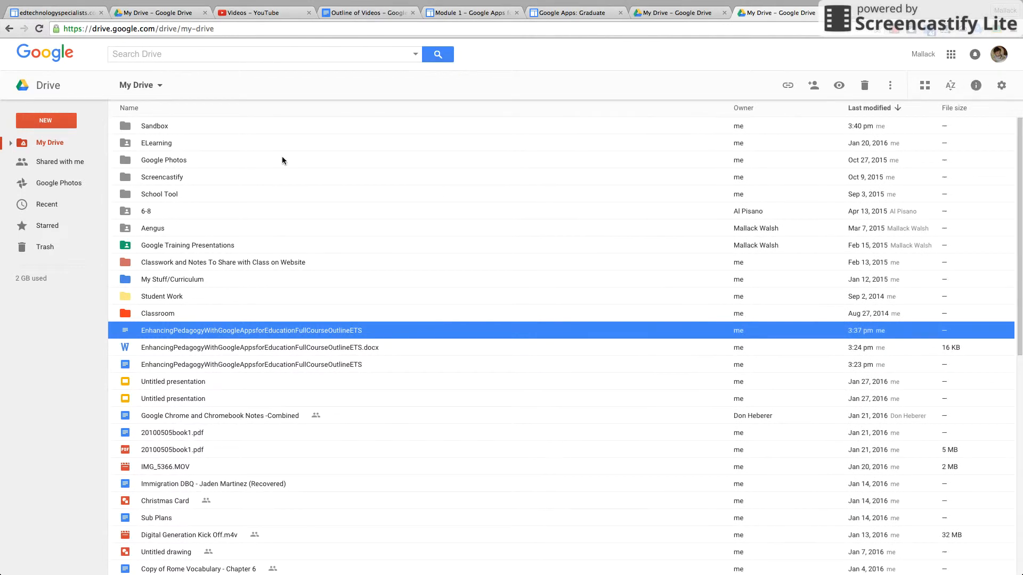
View the details and activity of the ELearning folder, and the details of EnhancingPedagogyWithGoogleAppsforEducationFullCourseOutlineETS.docx
left_click(153, 141)
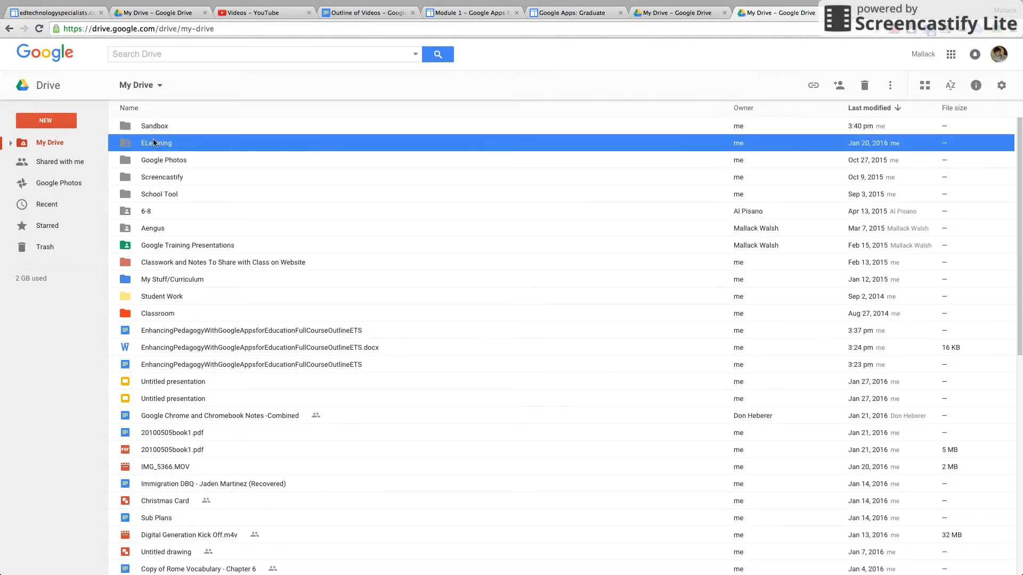
left_click(976, 86)
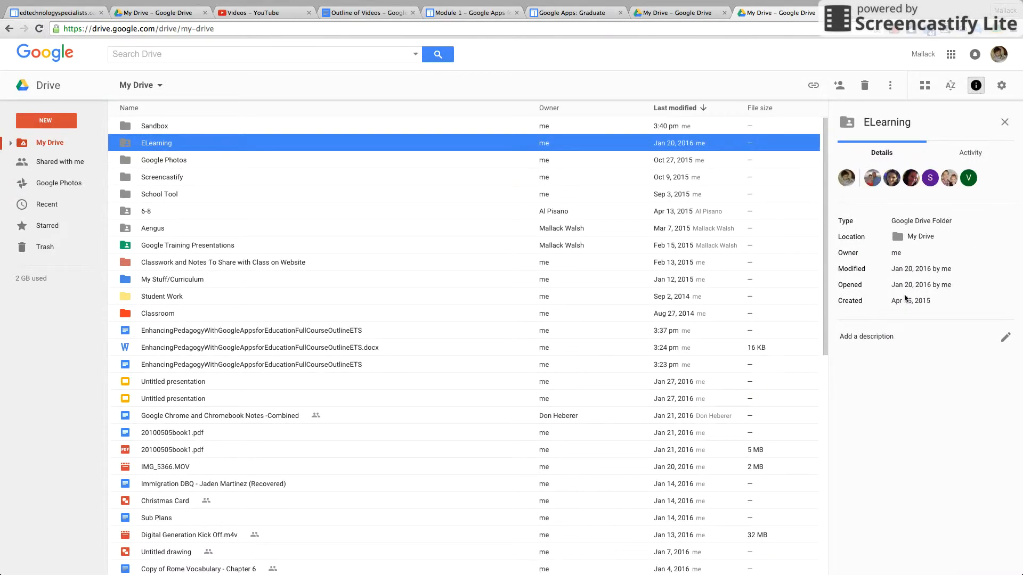
left_click(959, 148)
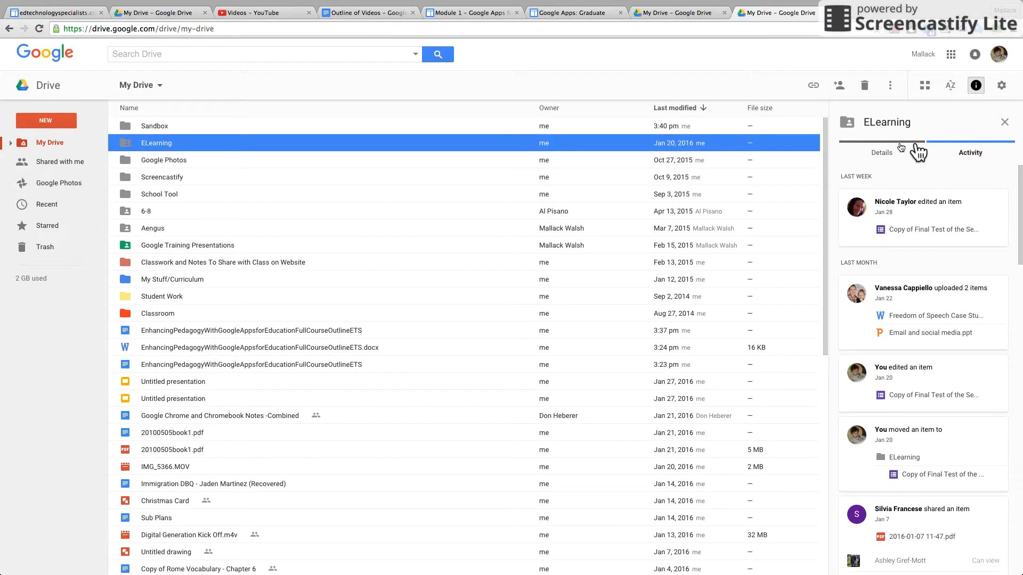
left_click(882, 152)
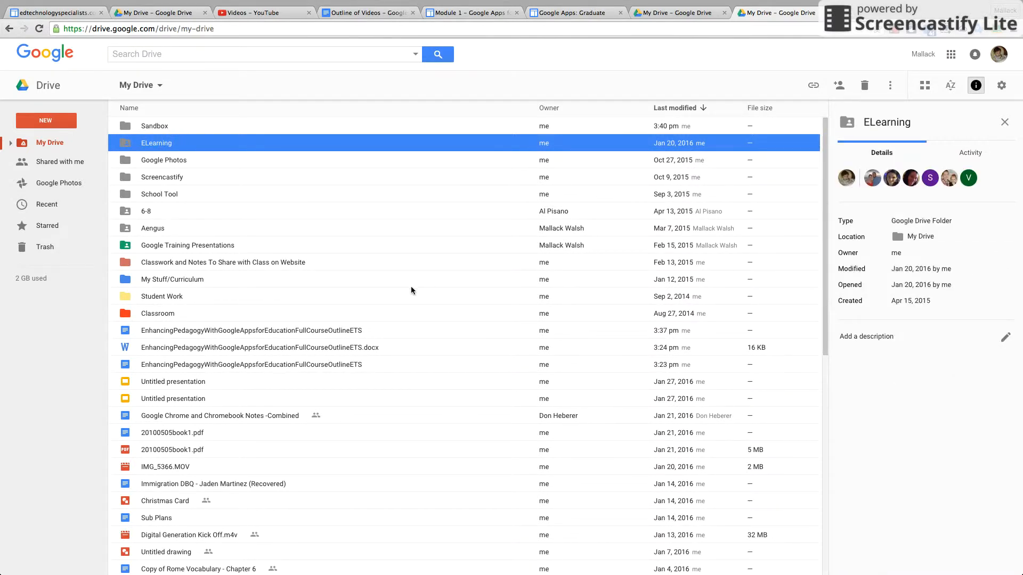
left_click(242, 345)
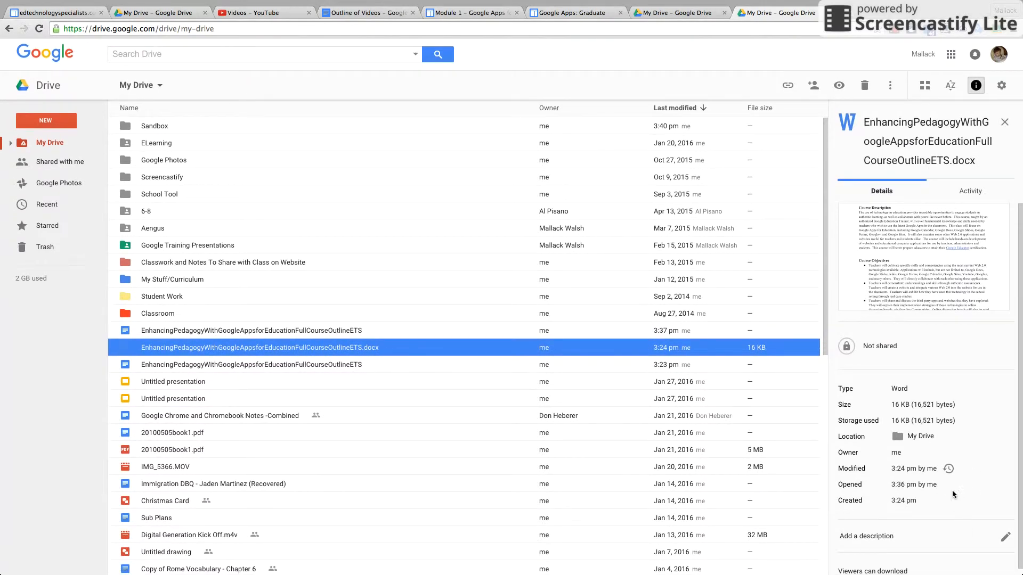
left_click(1005, 122)
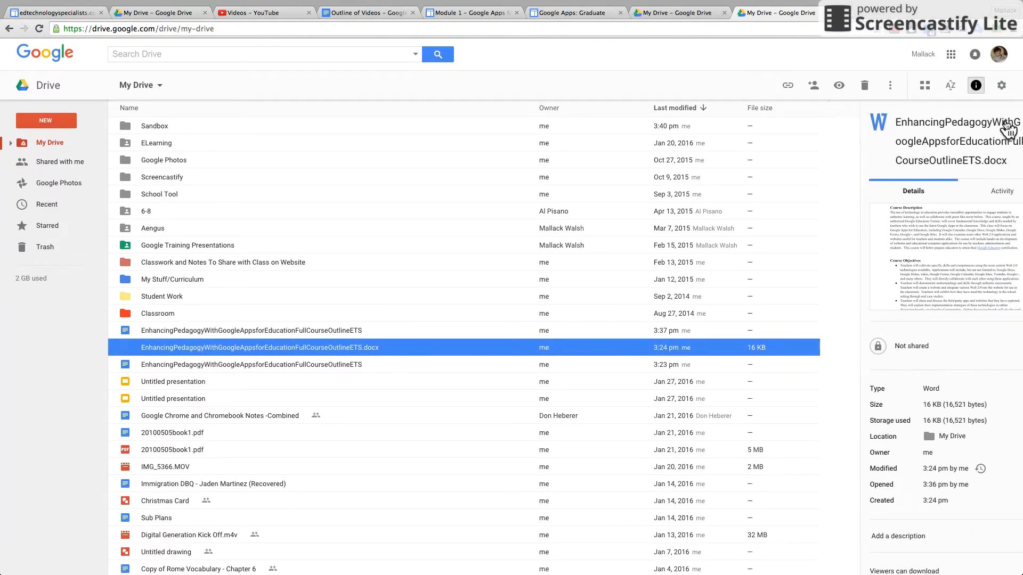
Review the General and Manage Apps sections of the Drive settings, and close the settings
left_click(1002, 88)
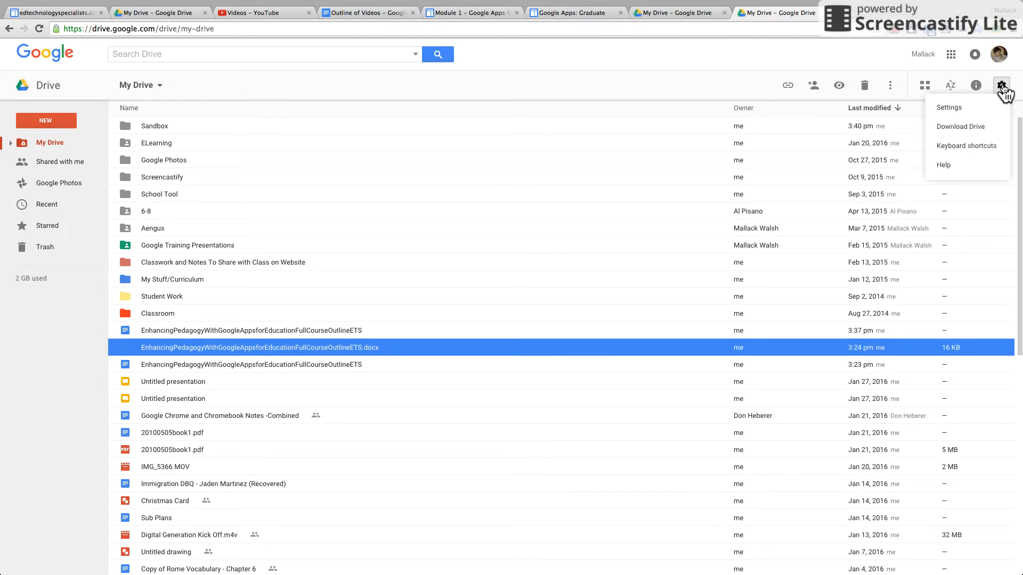
left_click(968, 107)
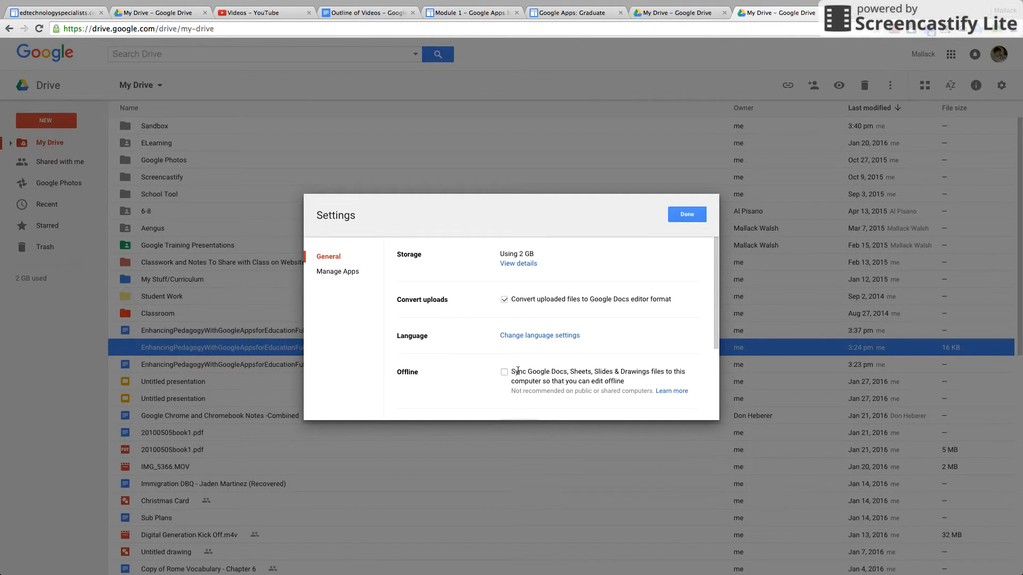
left_click(336, 273)
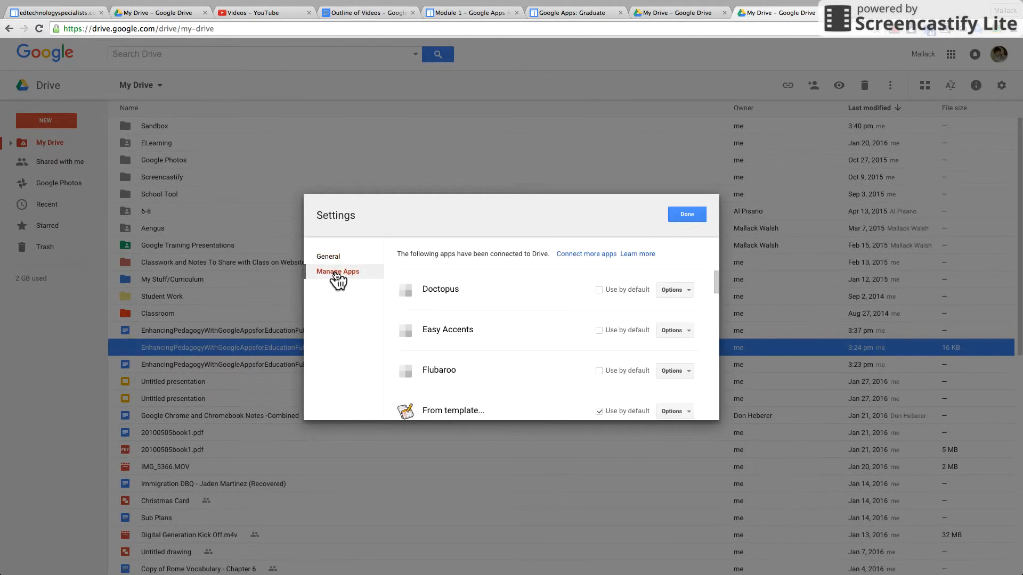
scroll(545, 323, "down", 15)
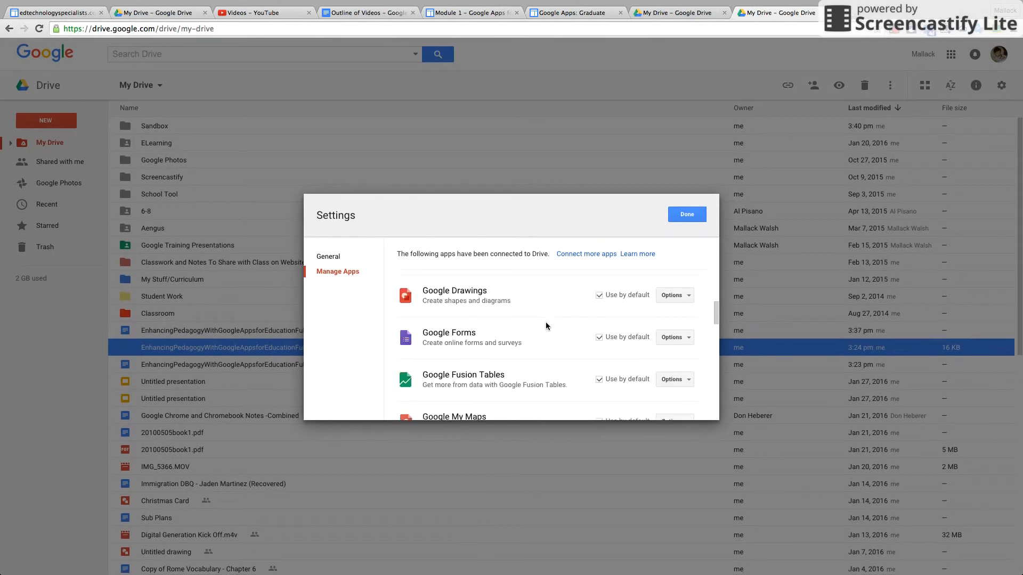
scroll(546, 323, "up", 15)
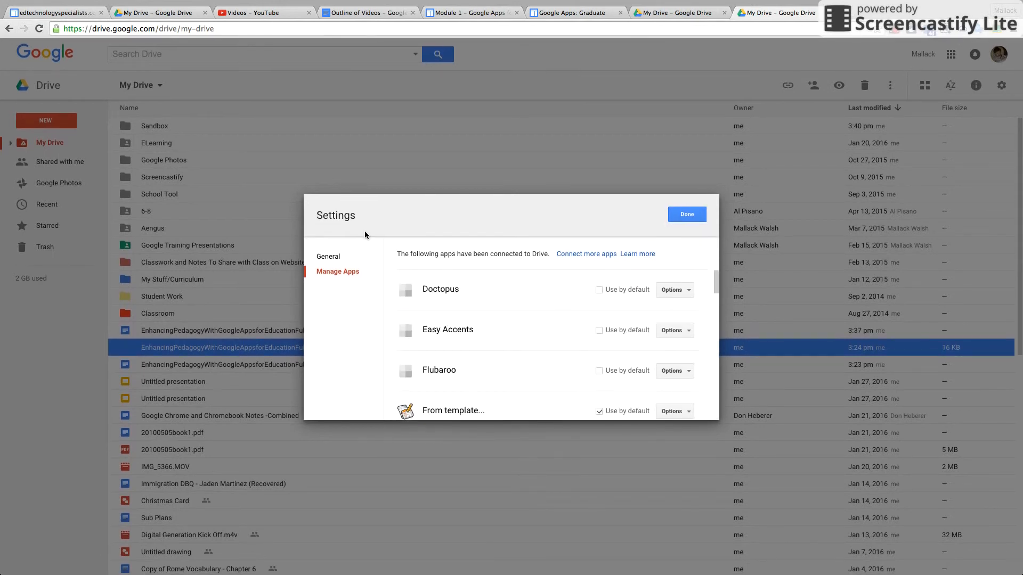
left_click(329, 257)
left_click(687, 215)
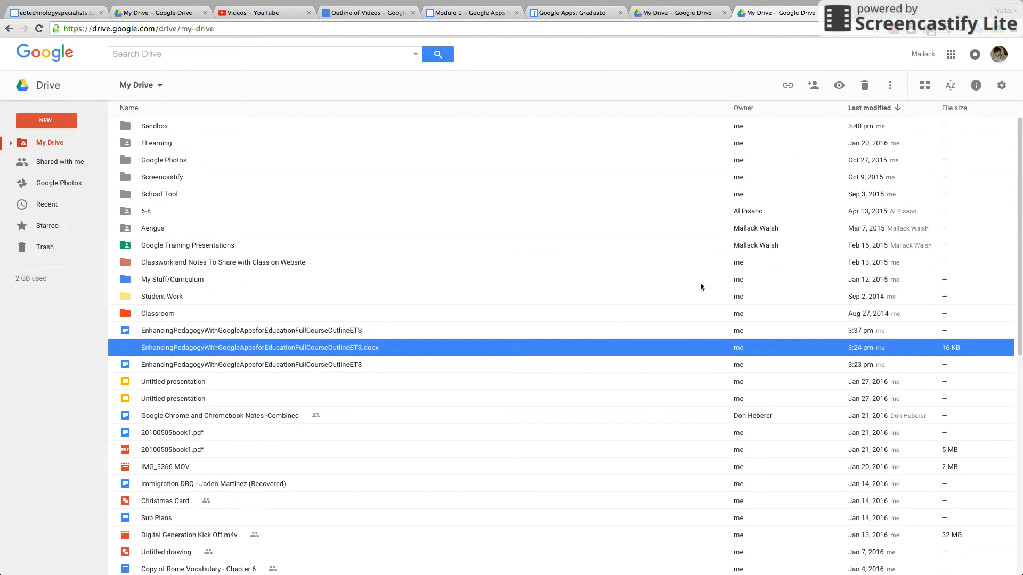
View the sharing options for the Sandbox folder, and close them without adding anyone
scroll(473, 293, "down", 2)
scroll(473, 293, "up", 2)
left_click(162, 130)
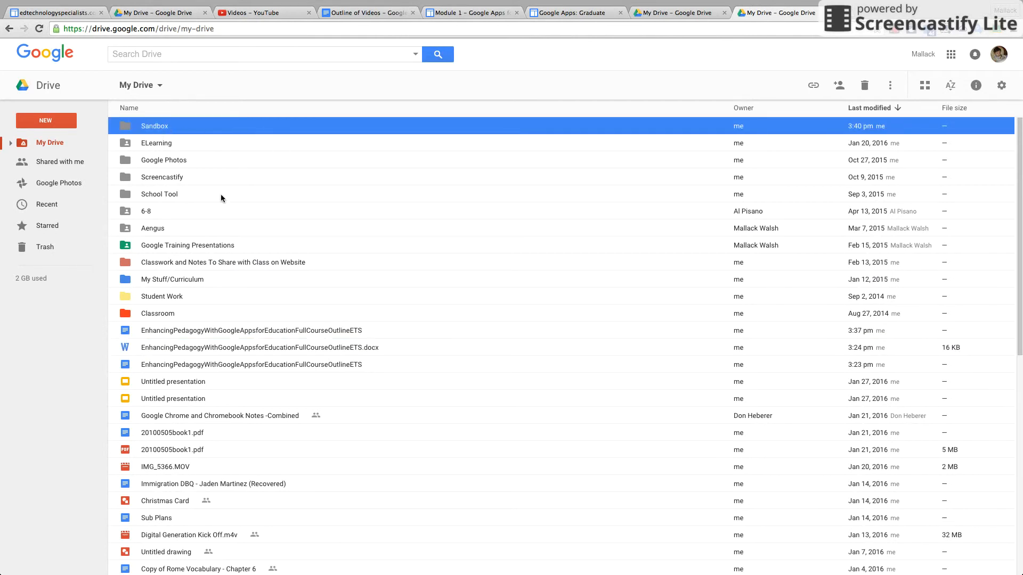
left_click(839, 86)
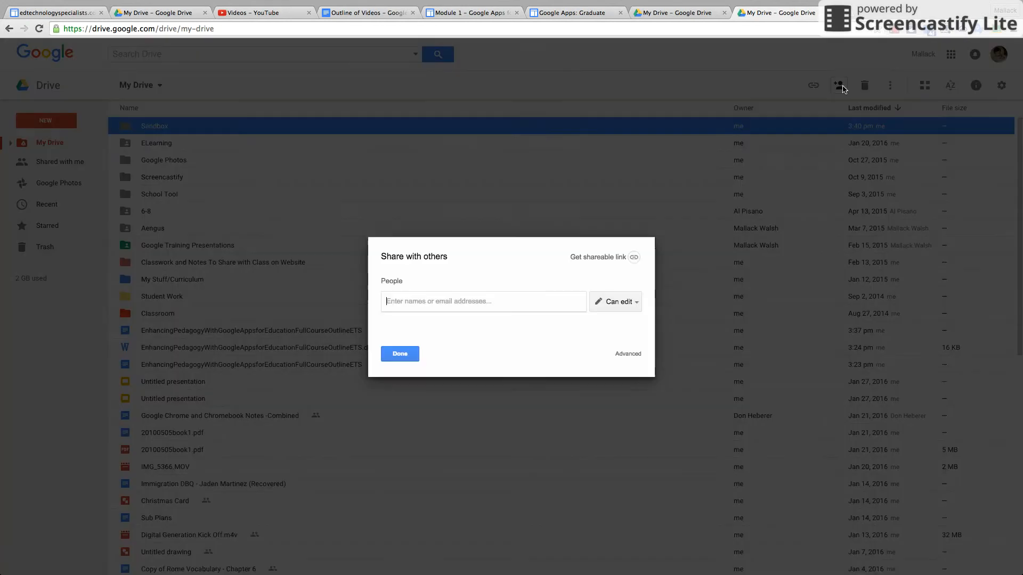
left_click(400, 355)
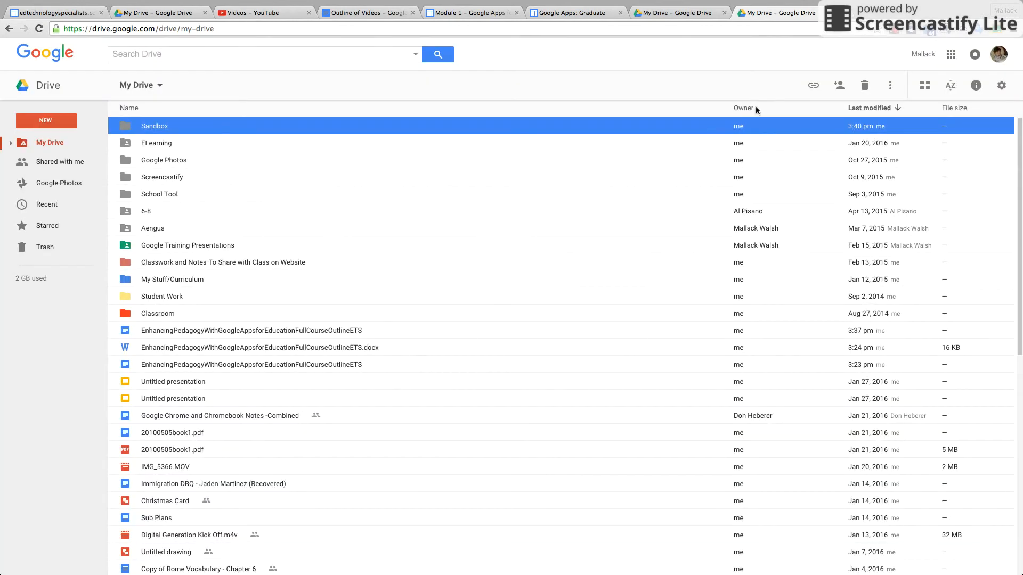
Browse the My Drive destinations for moving the Sandbox folder, look inside Google Photos, and close without moving it
left_click(891, 87)
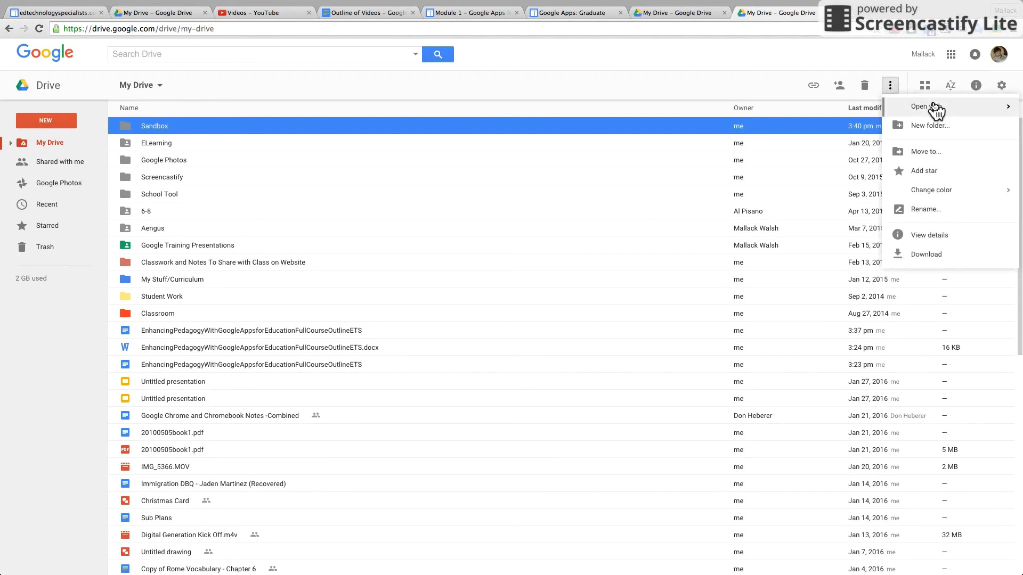
mouse_move(934, 108)
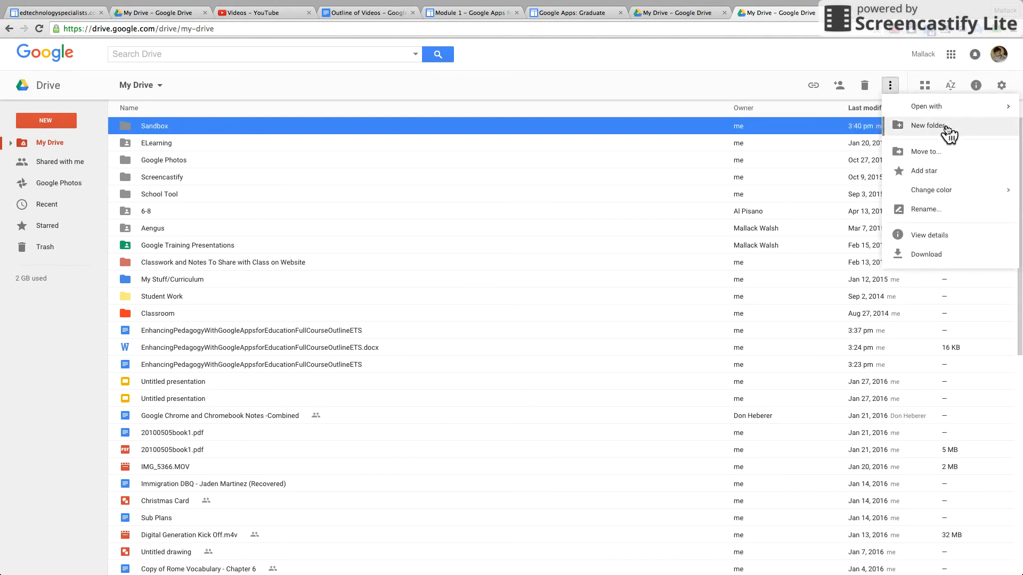
left_click(925, 152)
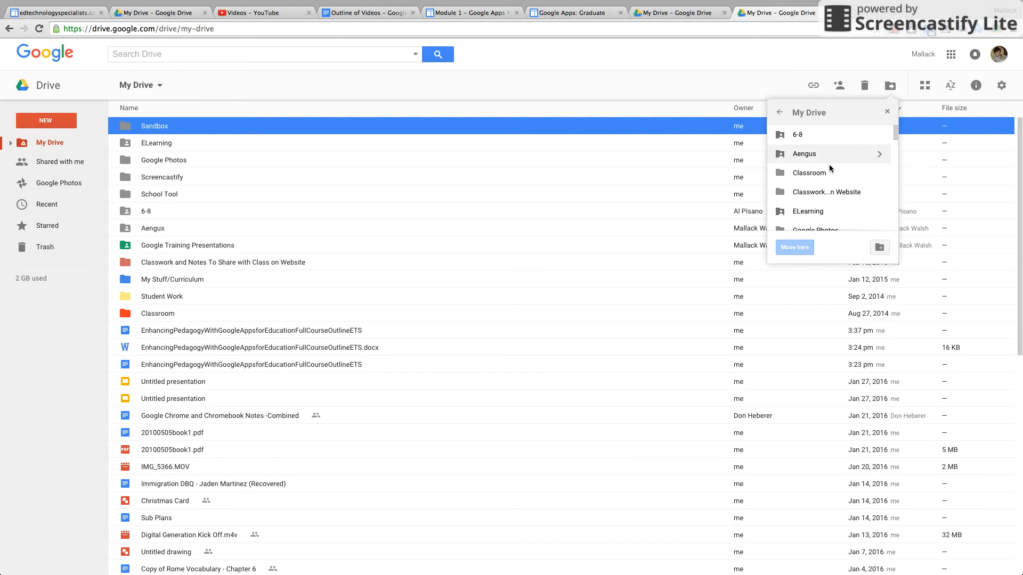
scroll(817, 200, "down", 3)
scroll(817, 200, "down", 1)
scroll(817, 197, "up", 3)
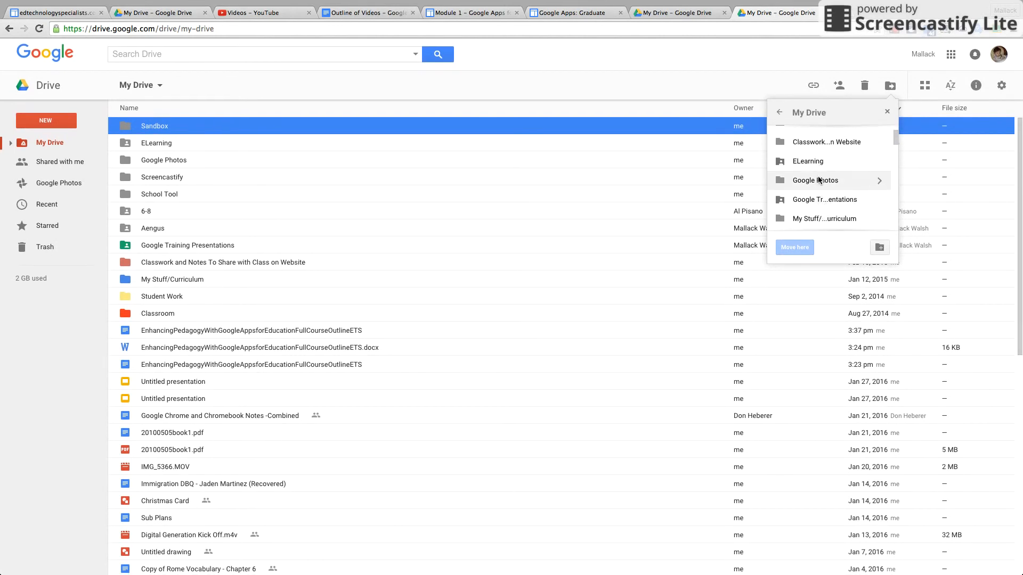
left_click(819, 179)
double_click(818, 180)
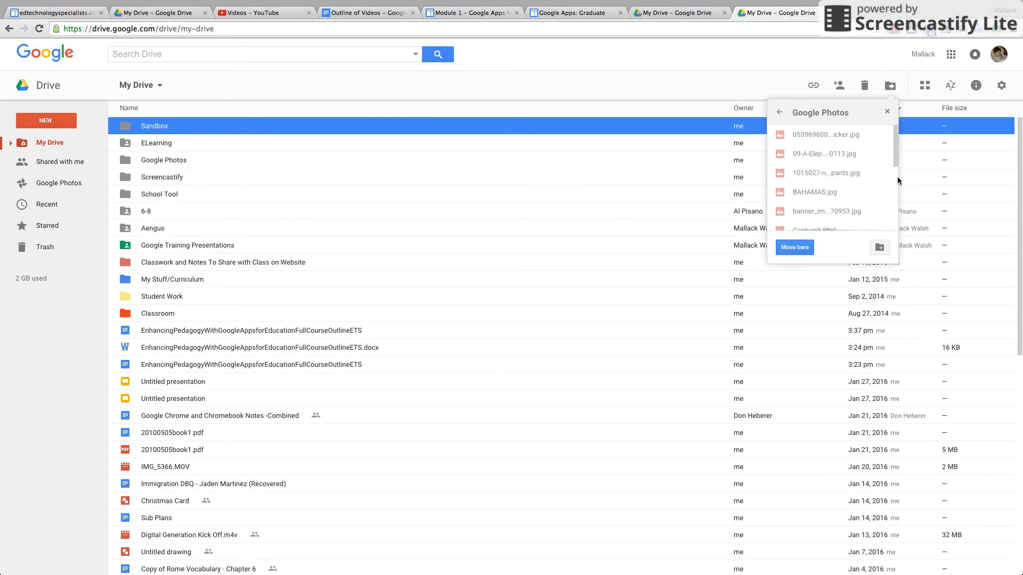
left_click(886, 112)
Change the Sandbox folder's color to red
left_click(890, 85)
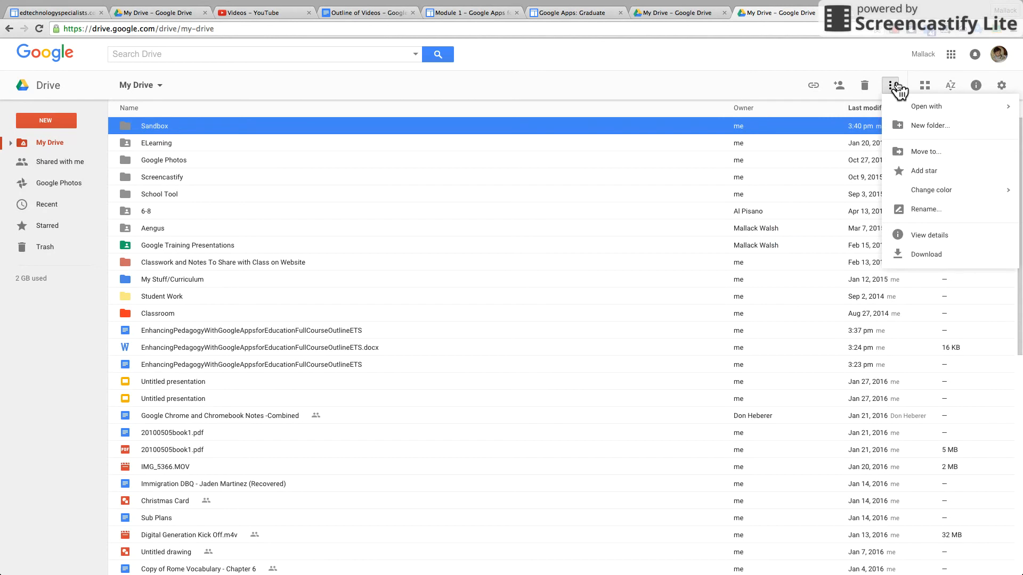
mouse_move(947, 191)
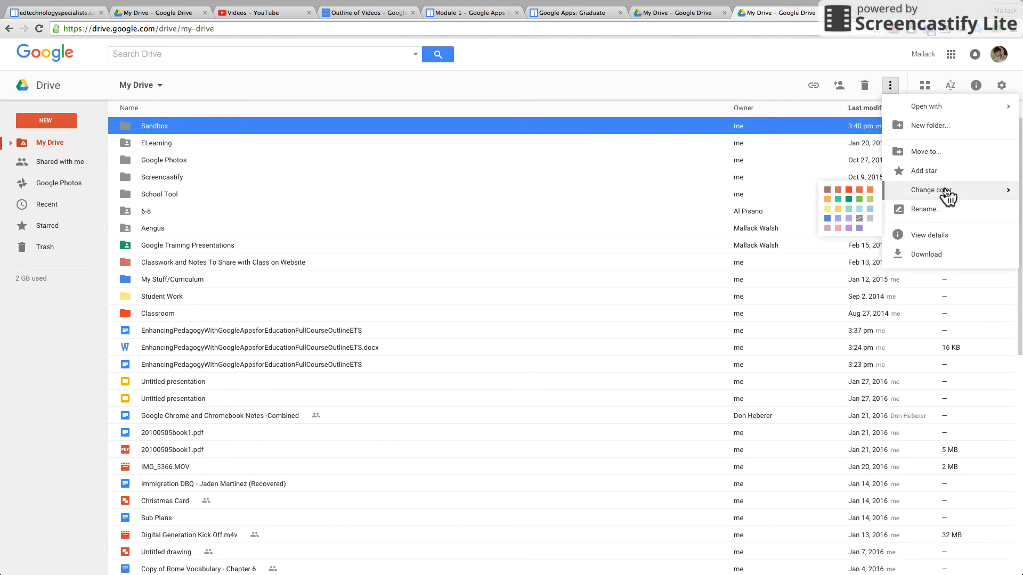
left_click(849, 190)
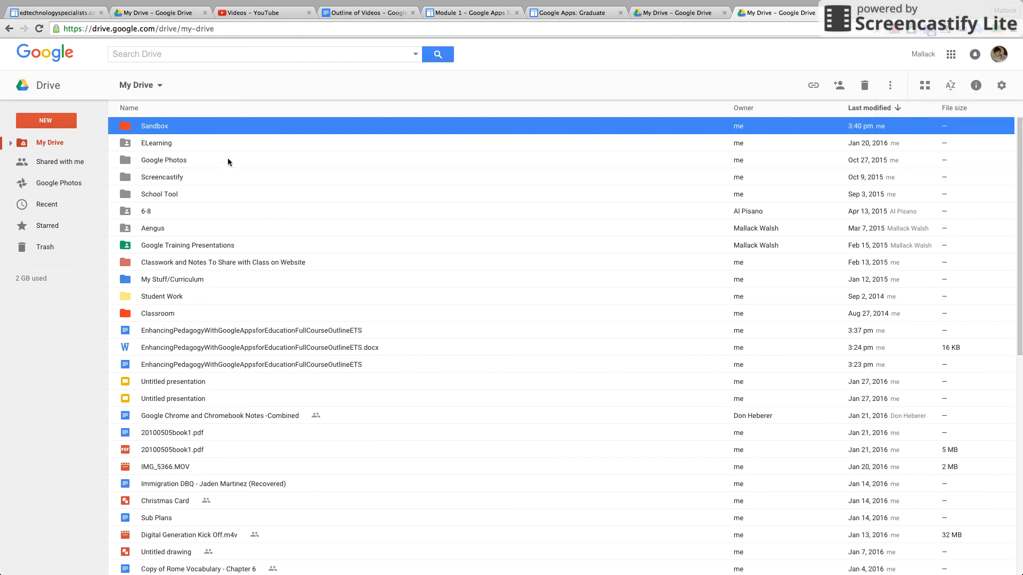
Change the Sandbox folder's color to blue, and deselect the folder to check its color
left_click(892, 88)
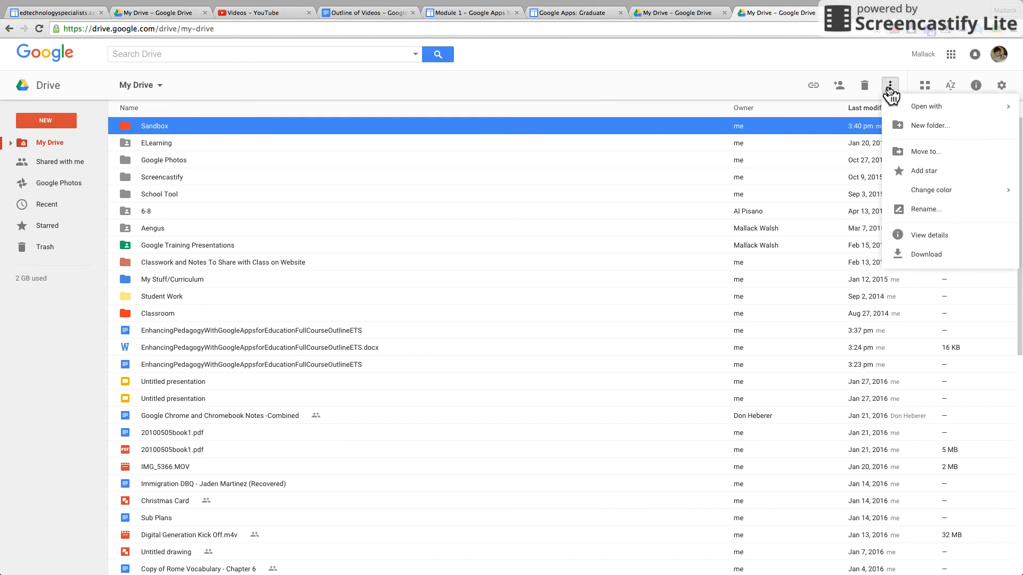
mouse_move(934, 192)
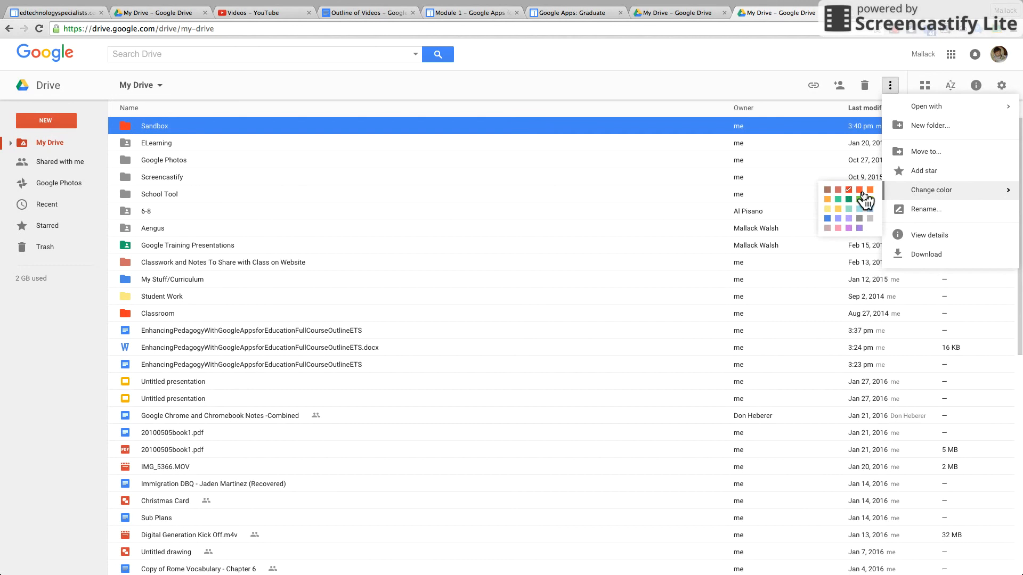
left_click(828, 219)
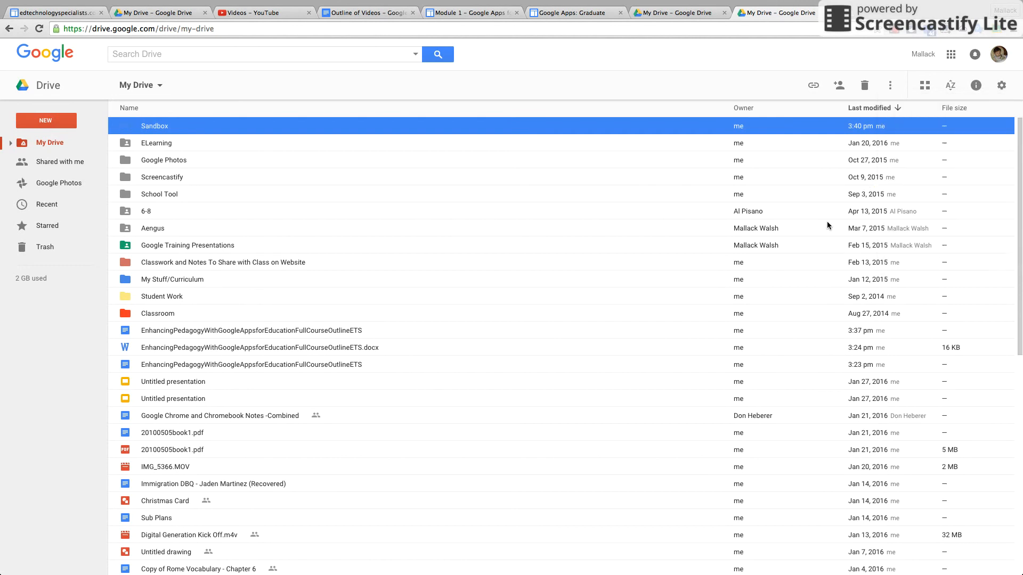
left_click(482, 197)
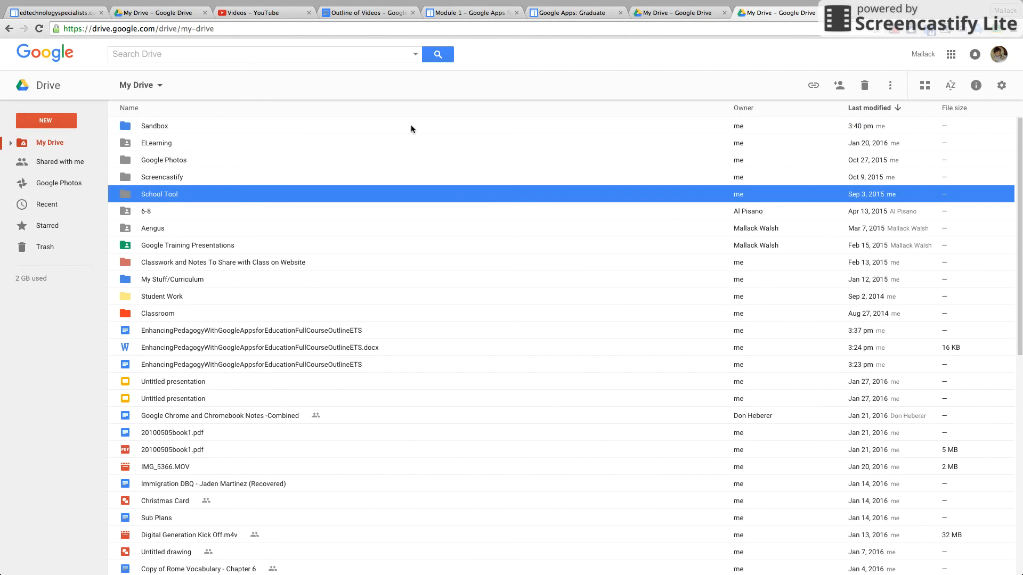
Select the Sandbox folder again and open its additional actions
left_click(431, 126)
left_click(890, 87)
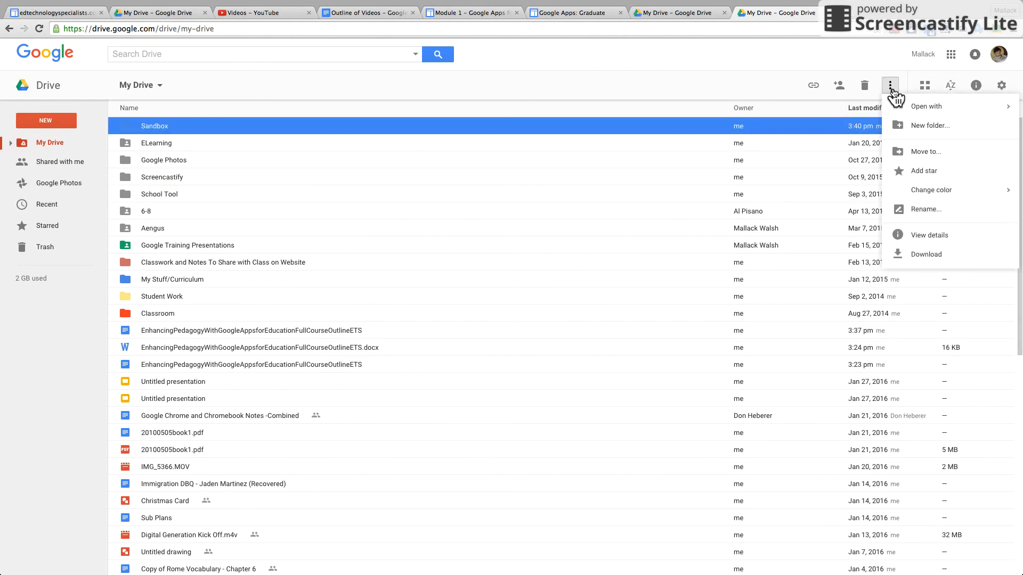